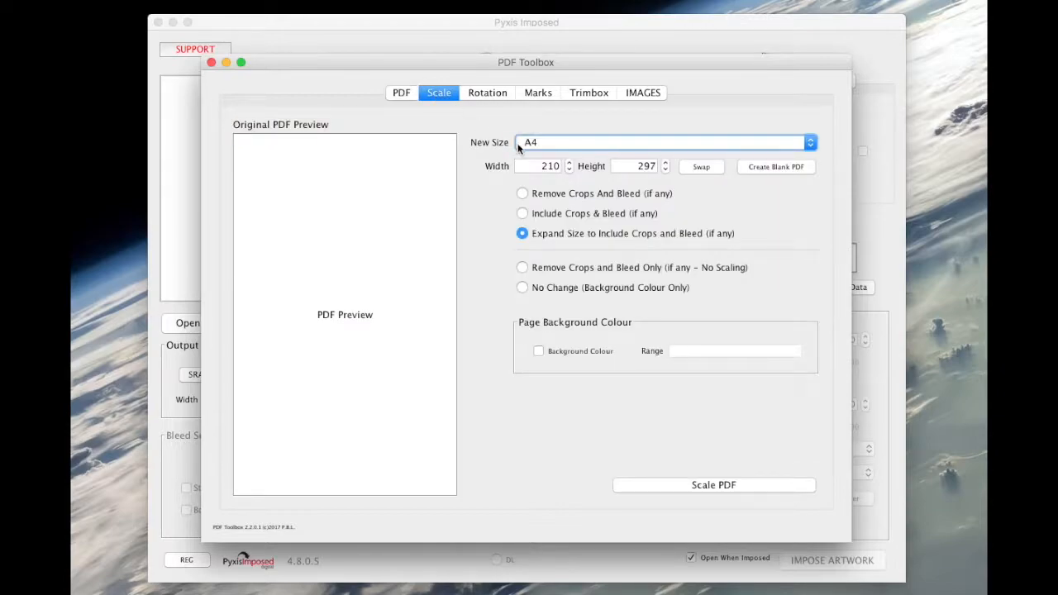
- Create a blank PDF 100 mm wide by 60 mm high and save it as "blank 100 x 60.pdf" in the 4805 Samples folder
left_click_drag(538, 167, 590, 171)
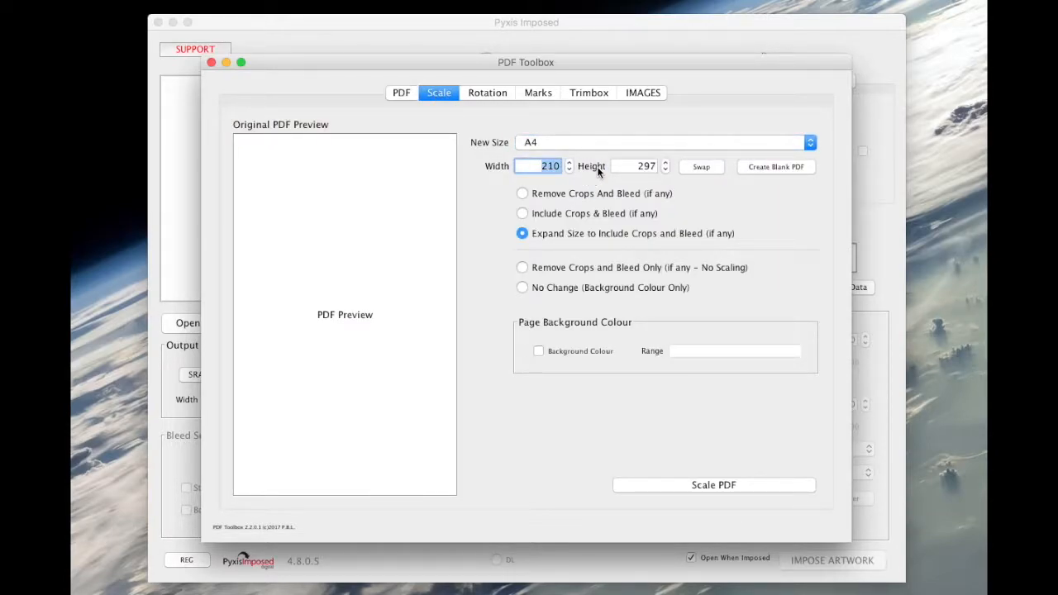
type("100")
key("Tab")
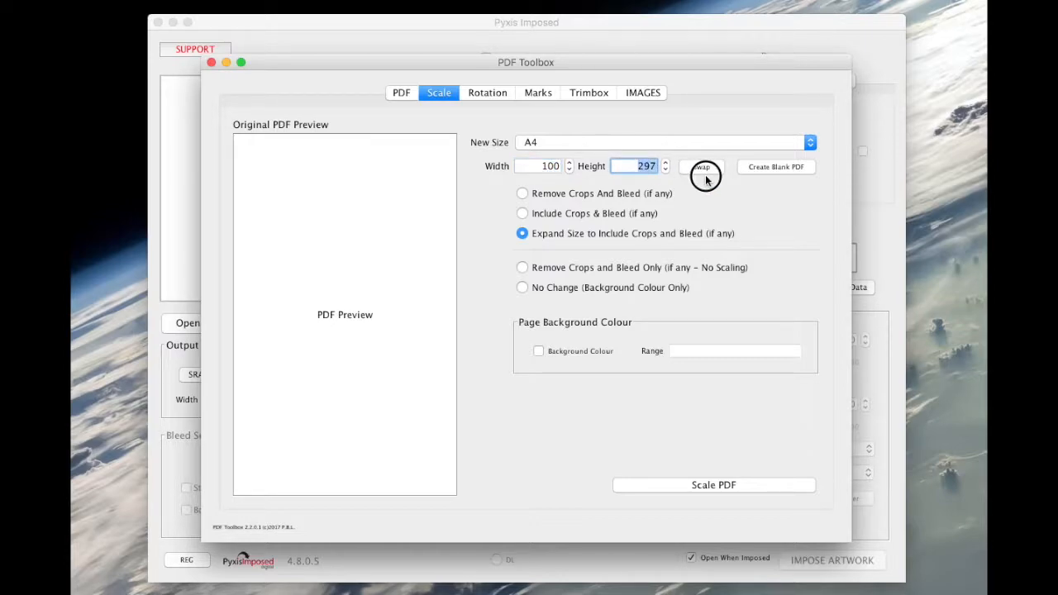
type("60")
left_click(778, 167)
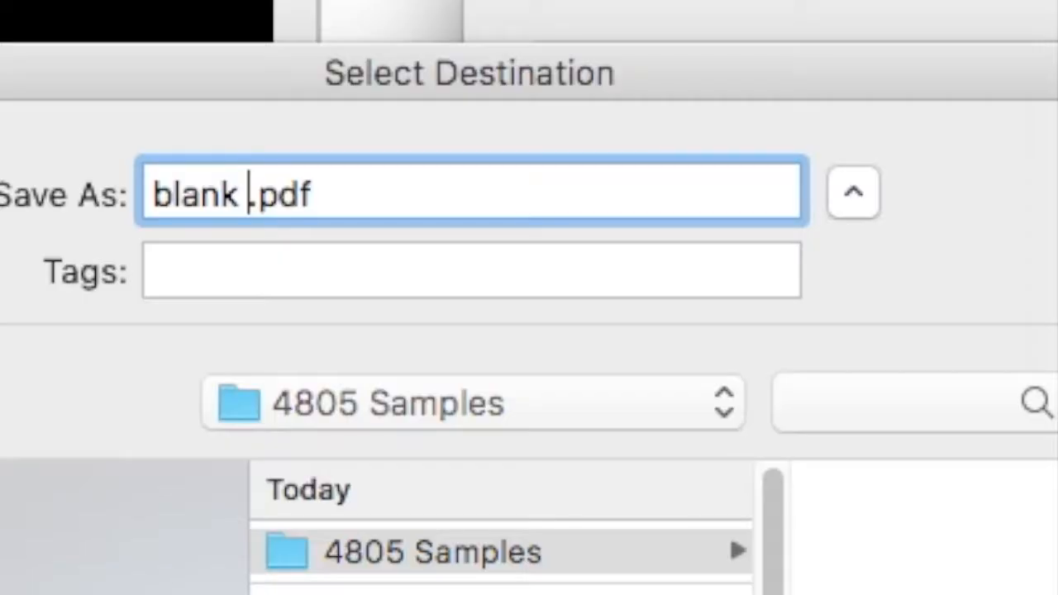
type("100 x 60.pdf")
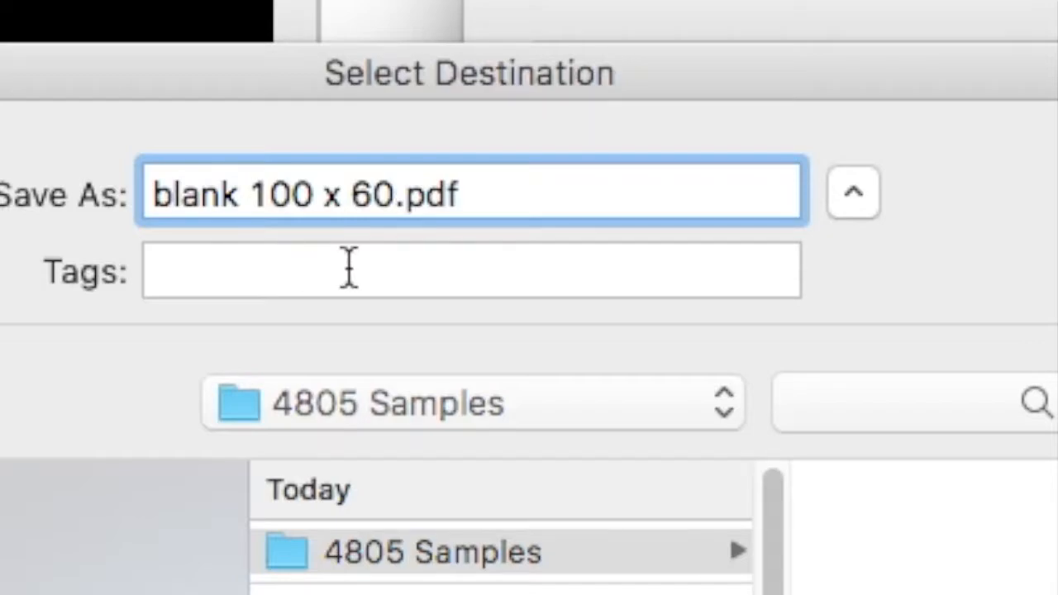
key("Return")
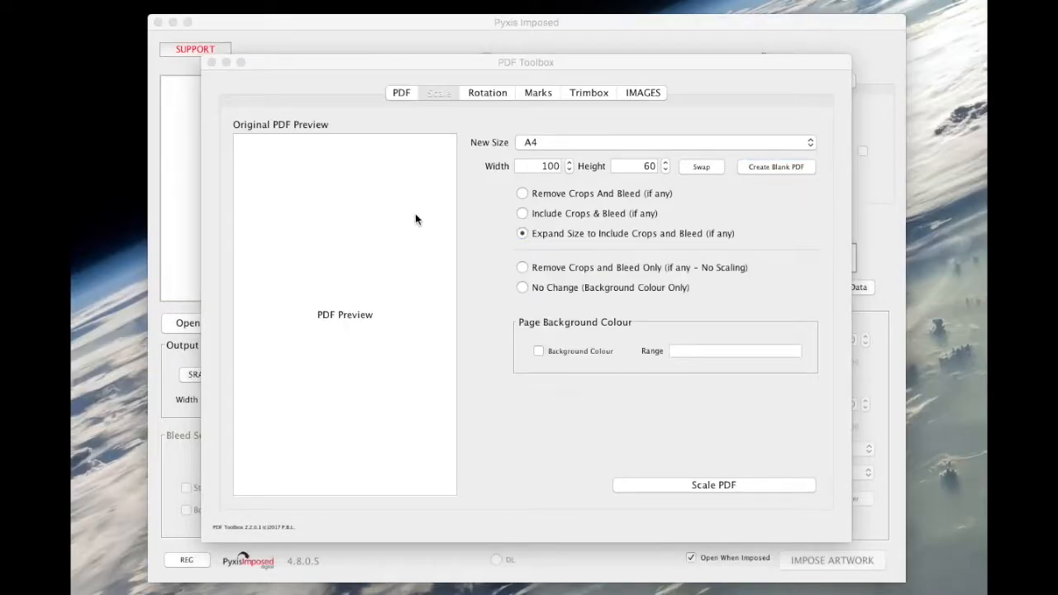
left_click(211, 62)
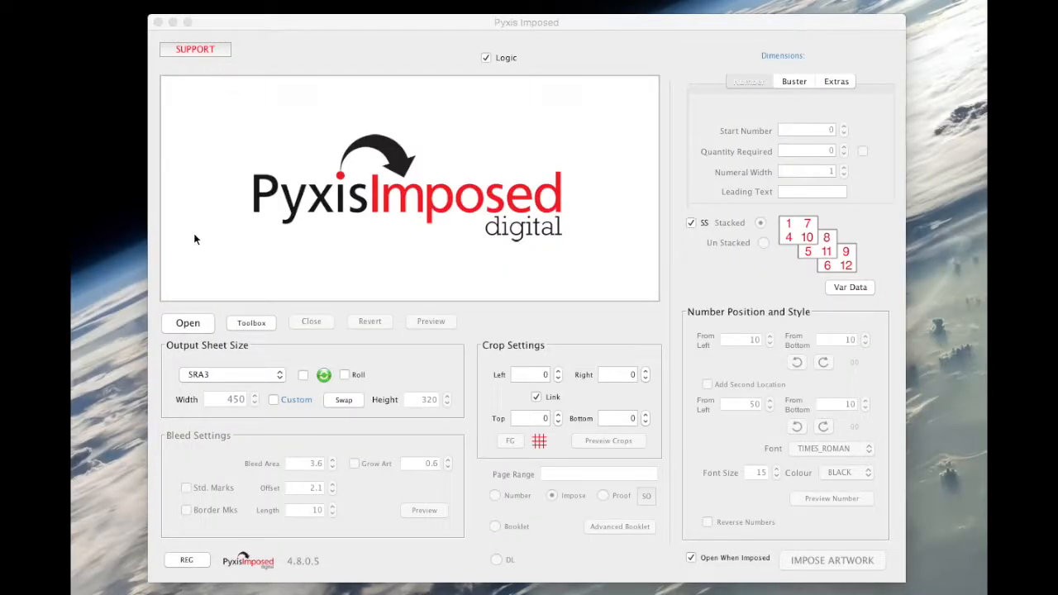
- Load "blank 100 x 60.pdf" as the artwork and bring up the Variable Data Module
left_click(193, 324)
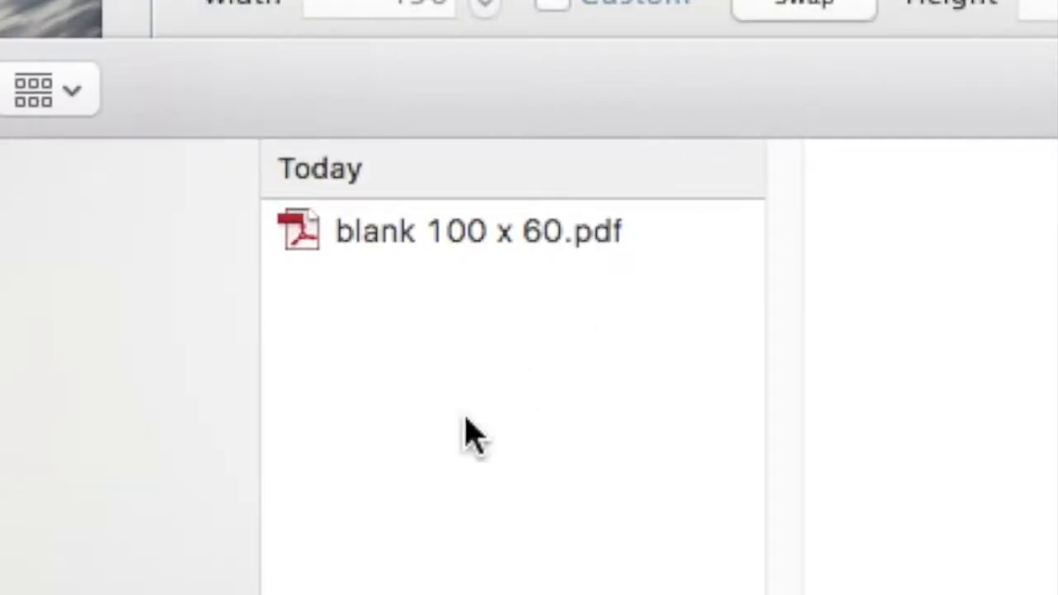
double_click(314, 248)
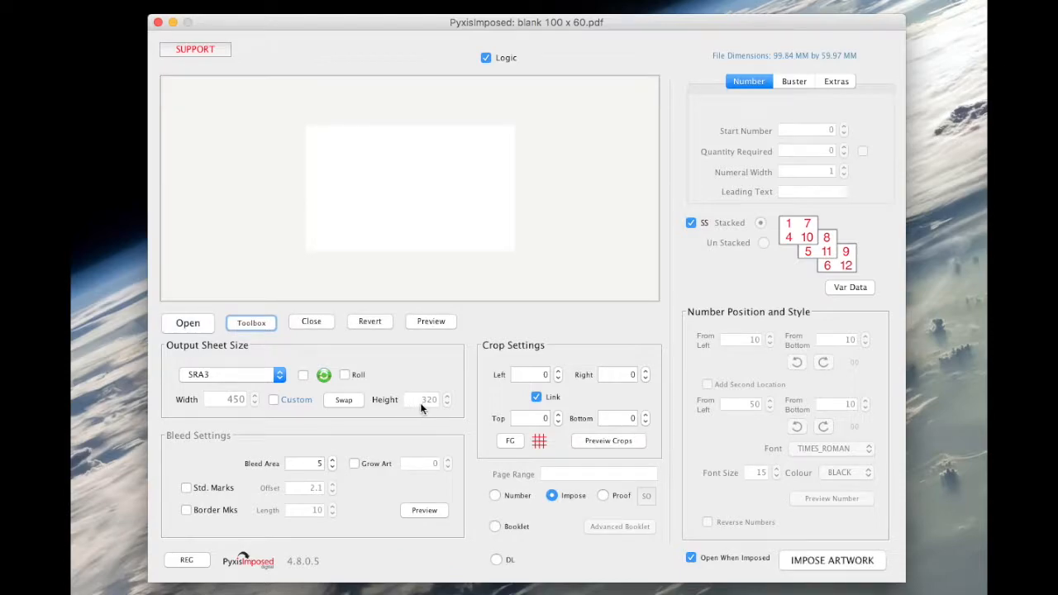
left_click(858, 288)
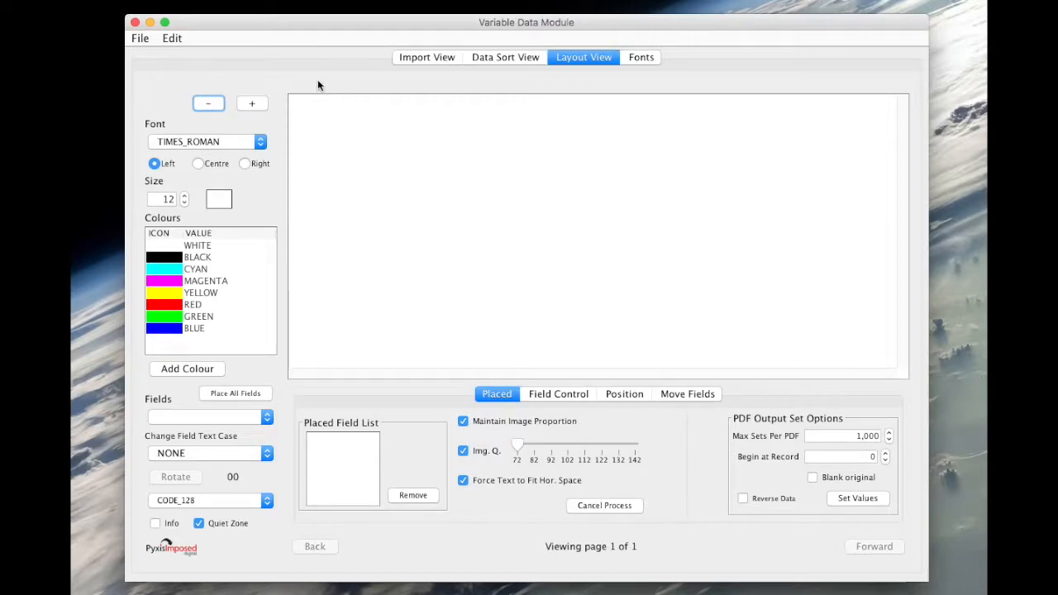
- Load the data file uk-500.csv into the Variable Data Module
left_click(141, 39)
left_click(144, 38)
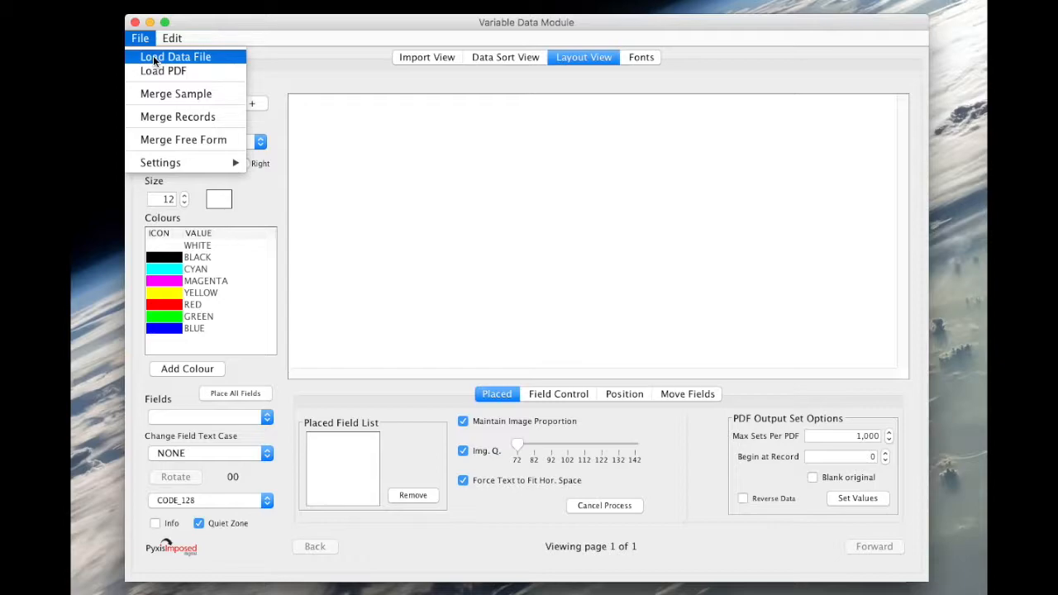
left_click(154, 58)
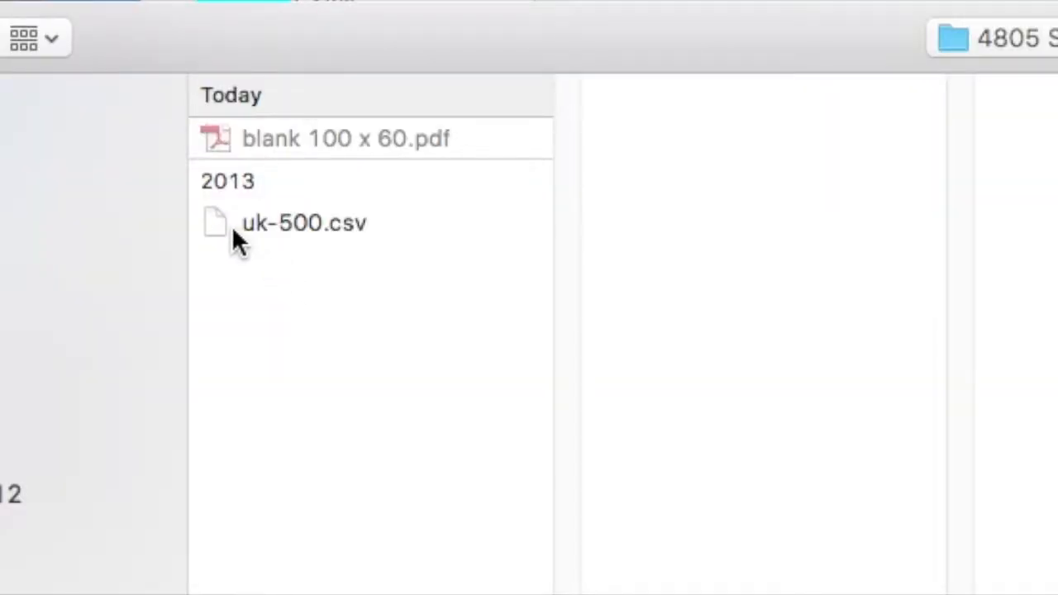
double_click(231, 227)
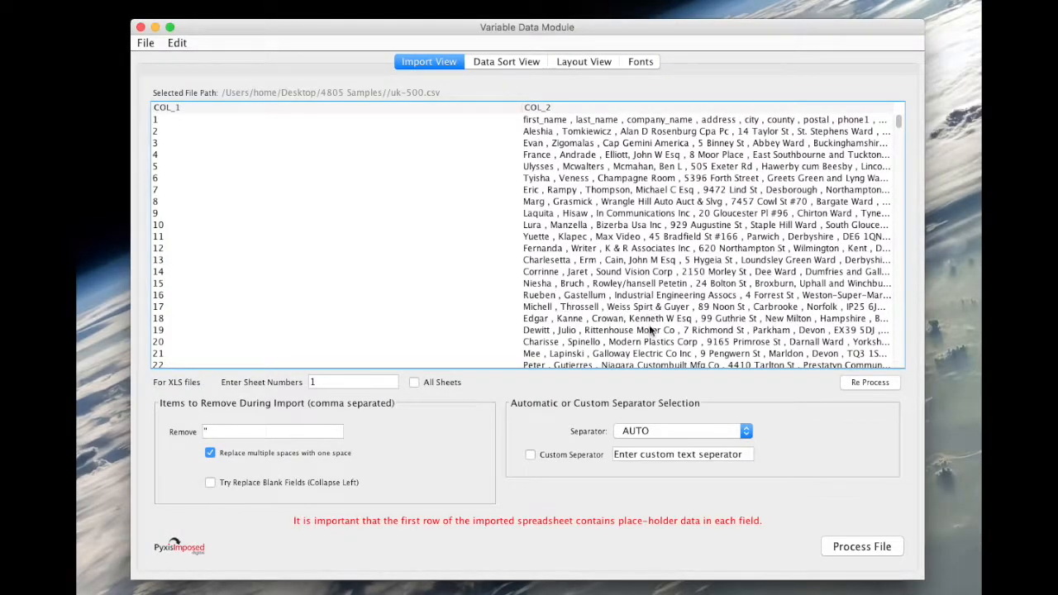
- Set the import separator to COMMA and enlarge the Variable Data Module window on both sides
left_click(648, 431)
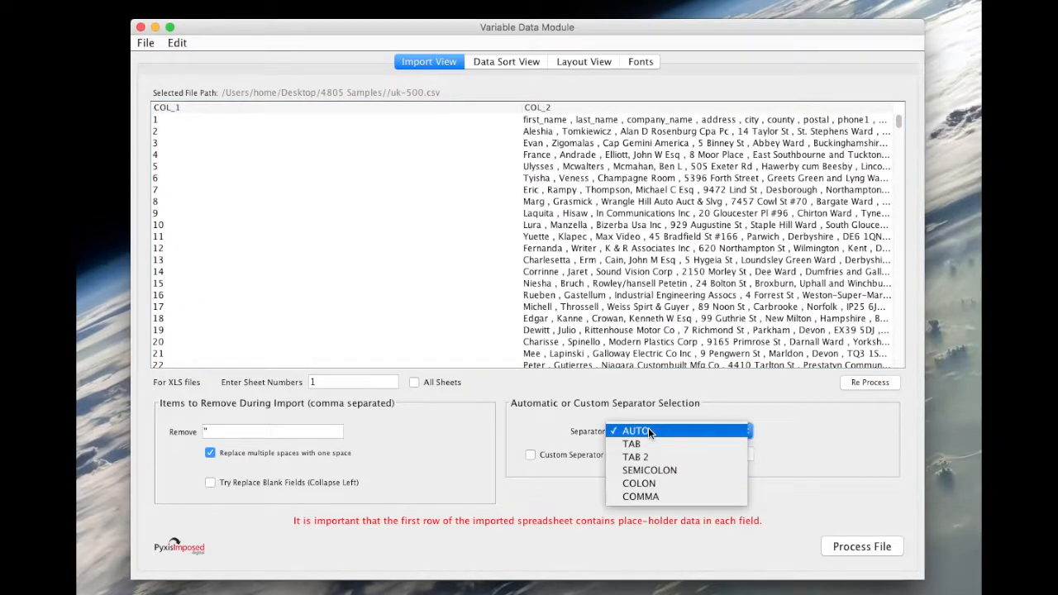
left_click(647, 494)
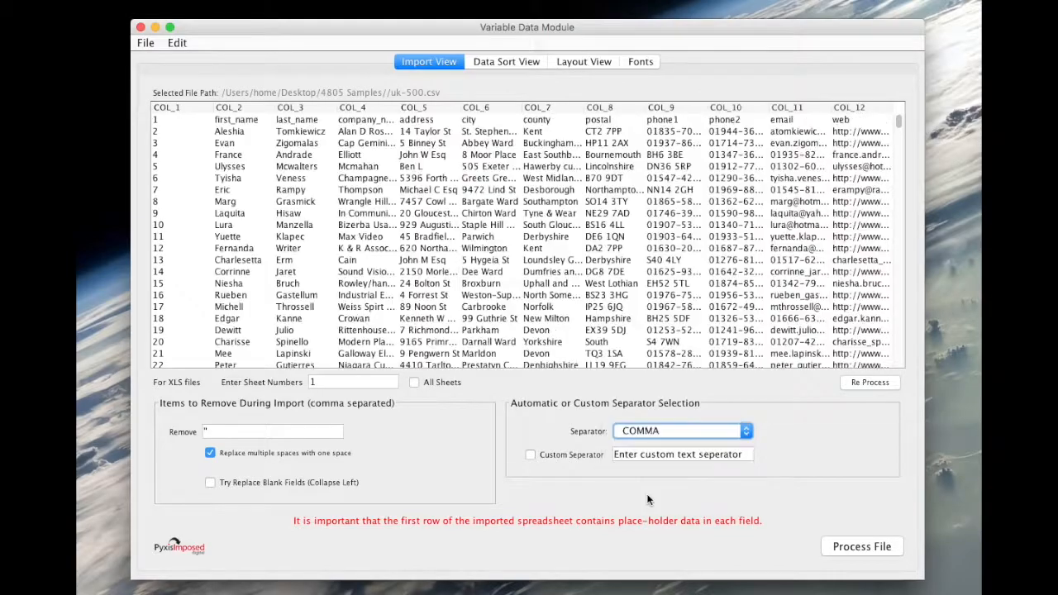
left_click_drag(923, 581, 957, 592)
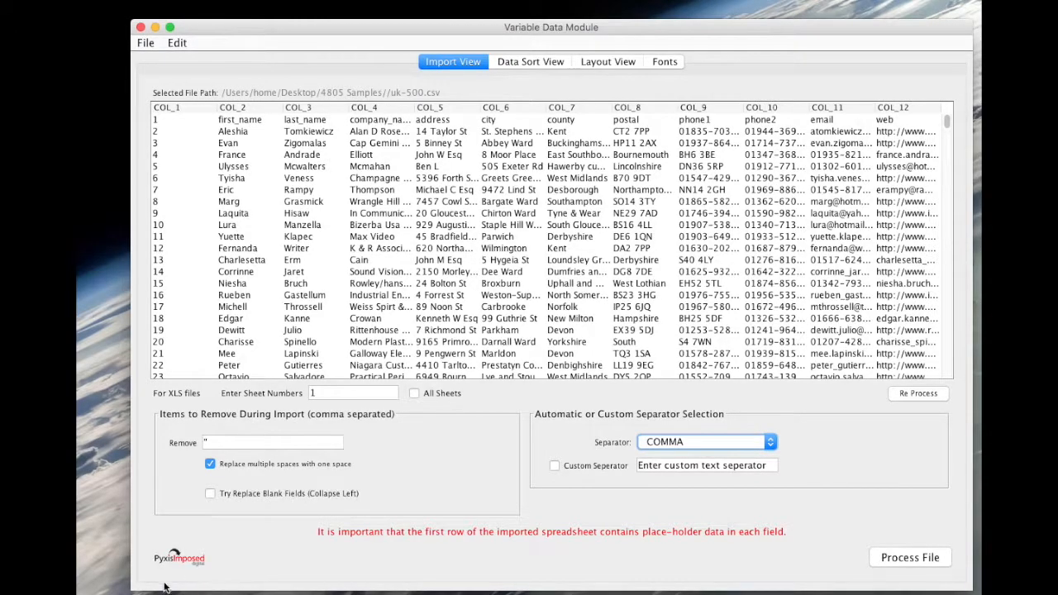
left_click_drag(131, 591, 91, 585)
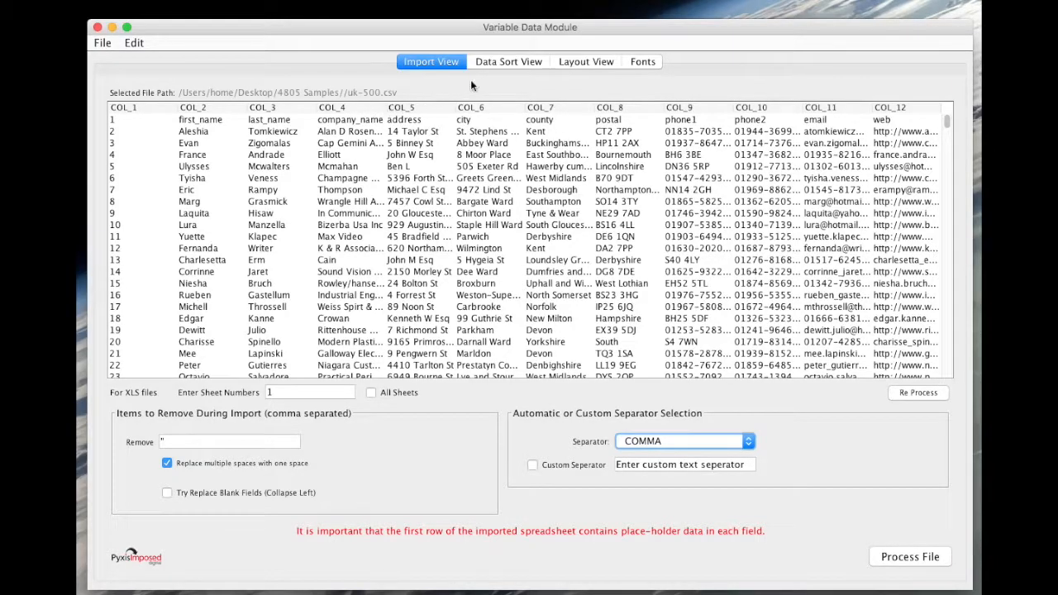
- Add COL_2 and COL_3 to the data fields combined as a single field
left_click(509, 62)
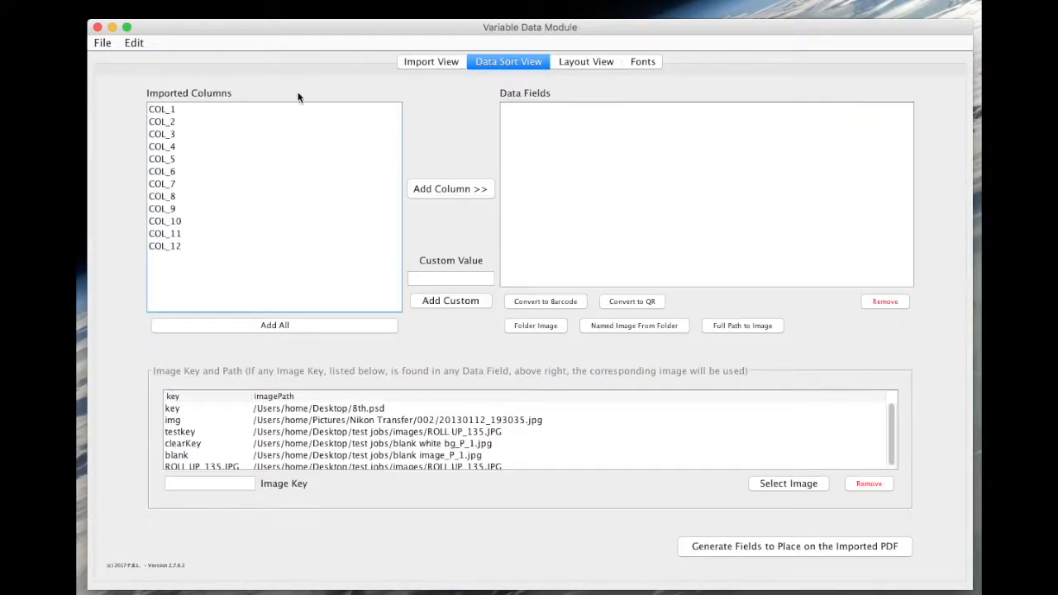
left_click(167, 124)
left_click(165, 135, "shift")
right_click(166, 134)
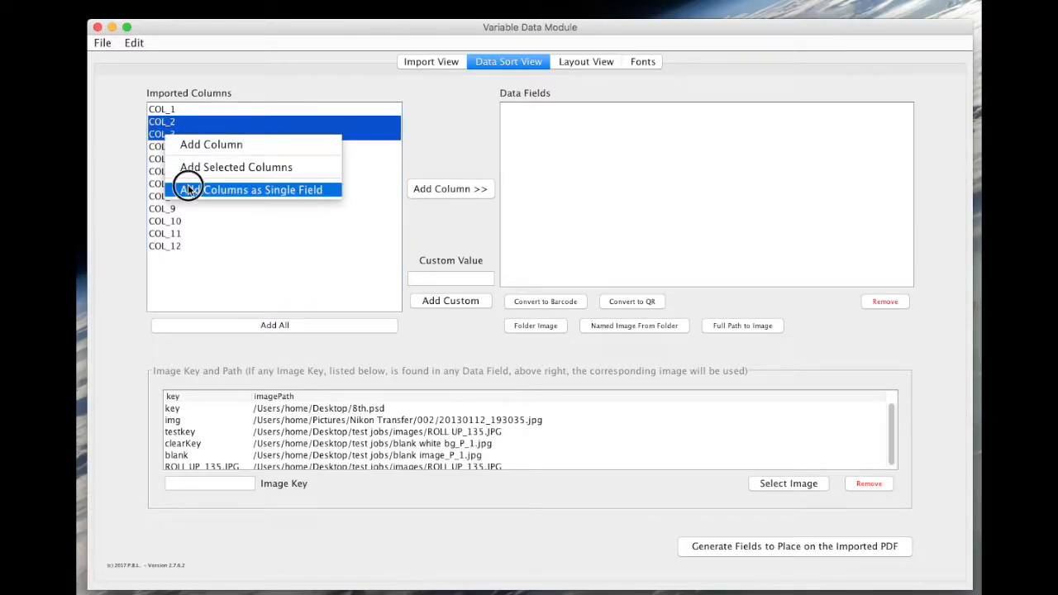
left_click(187, 189)
- Add COL_4 through COL_8 to the data fields as separate fields
left_click(161, 148)
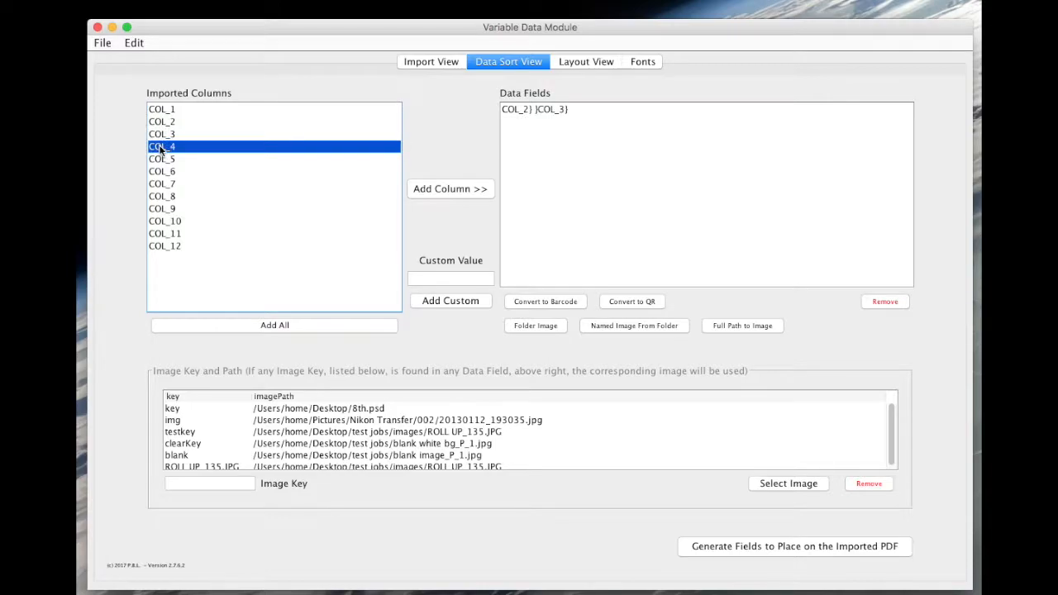
left_click(162, 196, "shift")
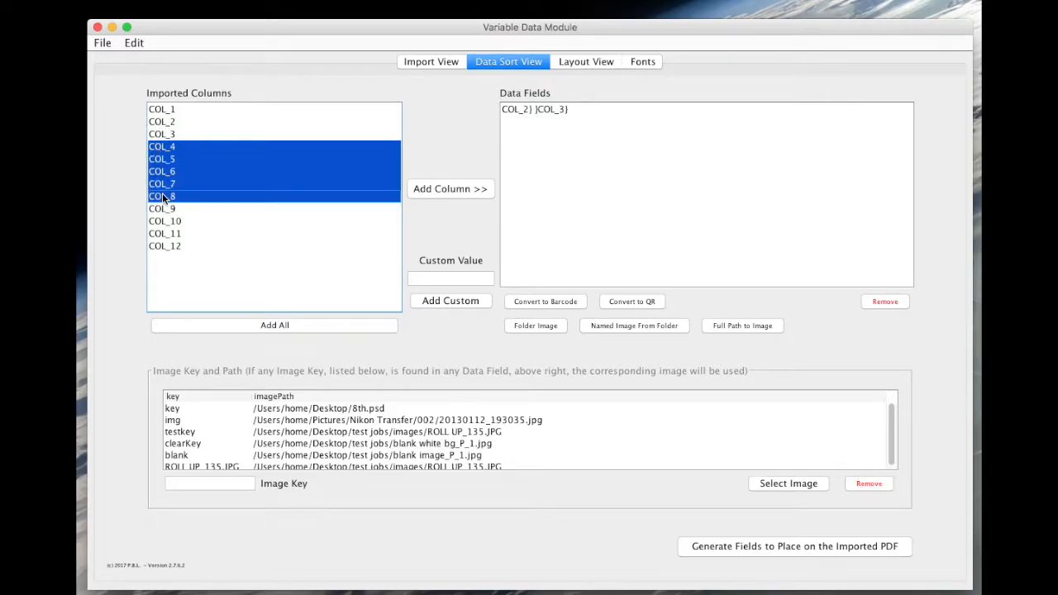
right_click(164, 199)
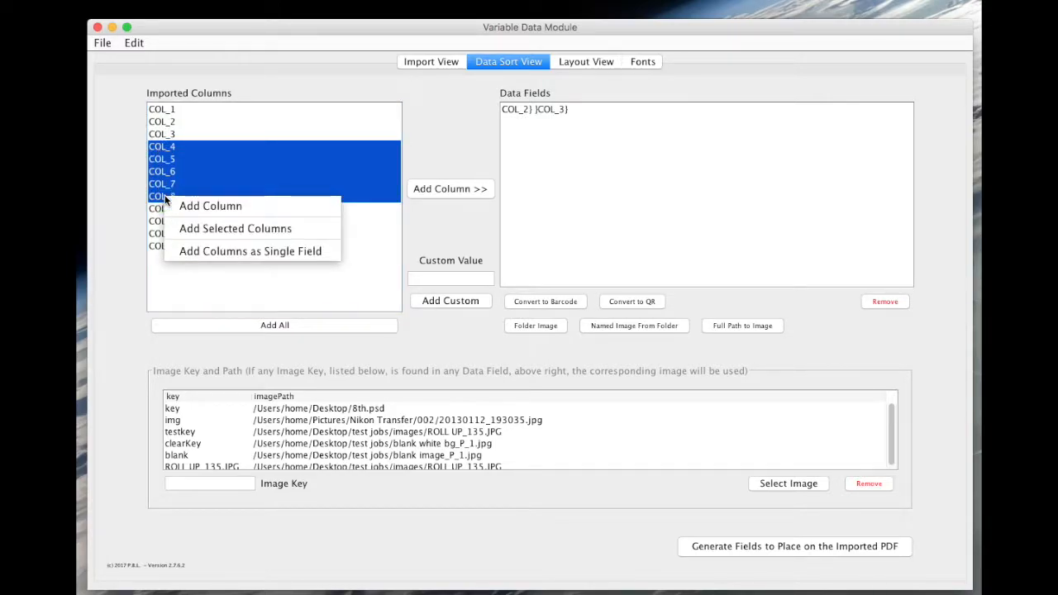
left_click(189, 231)
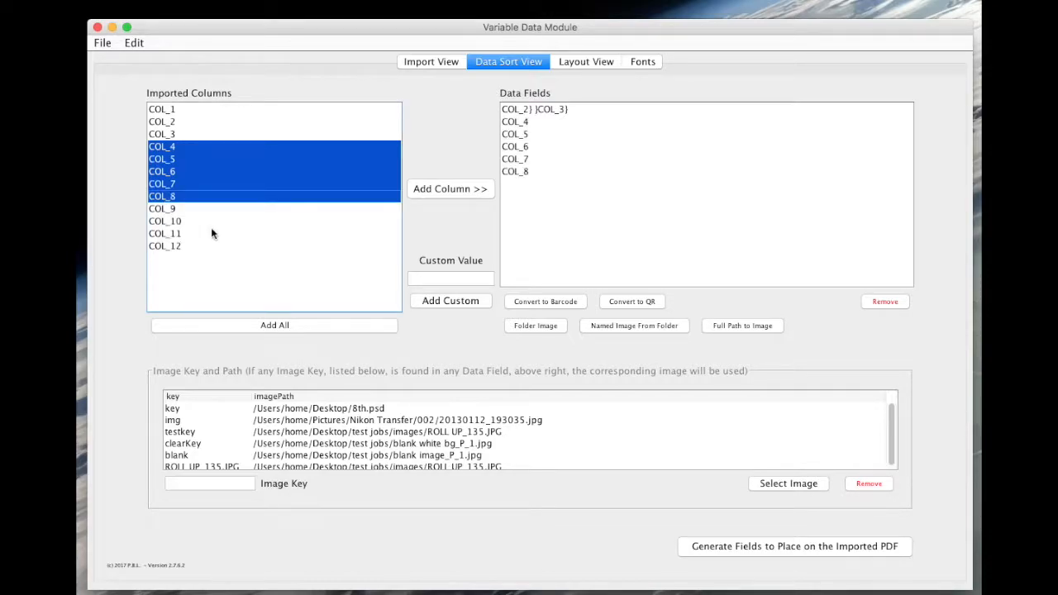
- Add the record-number column COL_1 twice to the data fields and convert the second one to a barcode
left_click(422, 64)
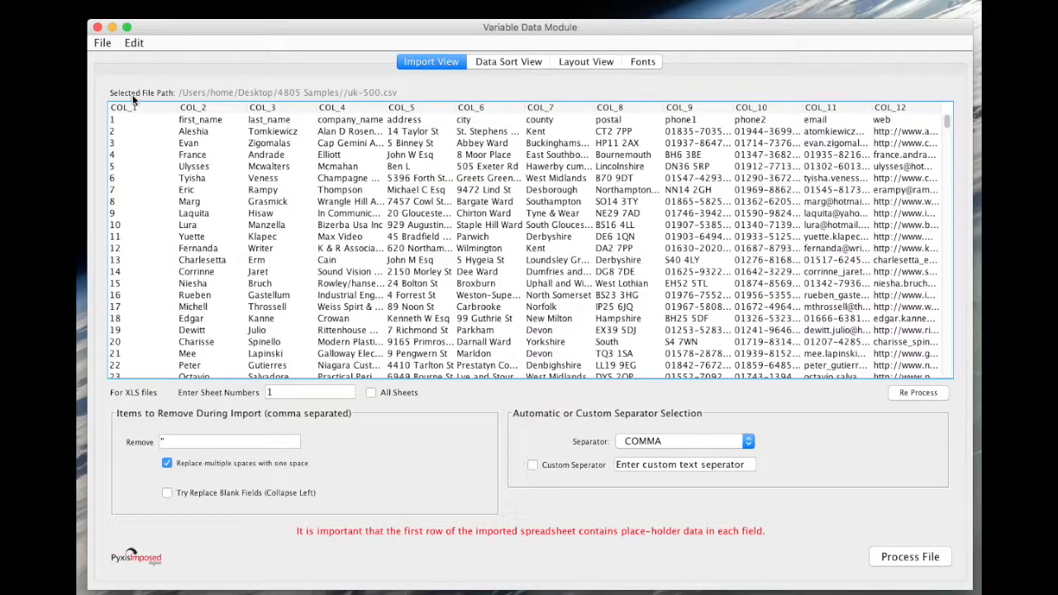
left_click(509, 61)
left_click(162, 110)
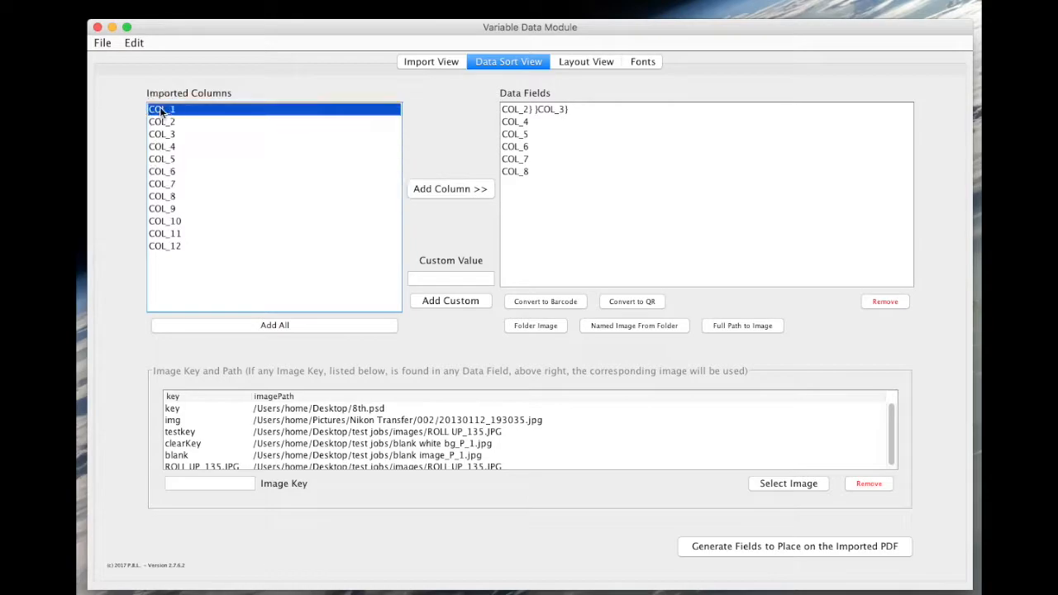
left_click(436, 189)
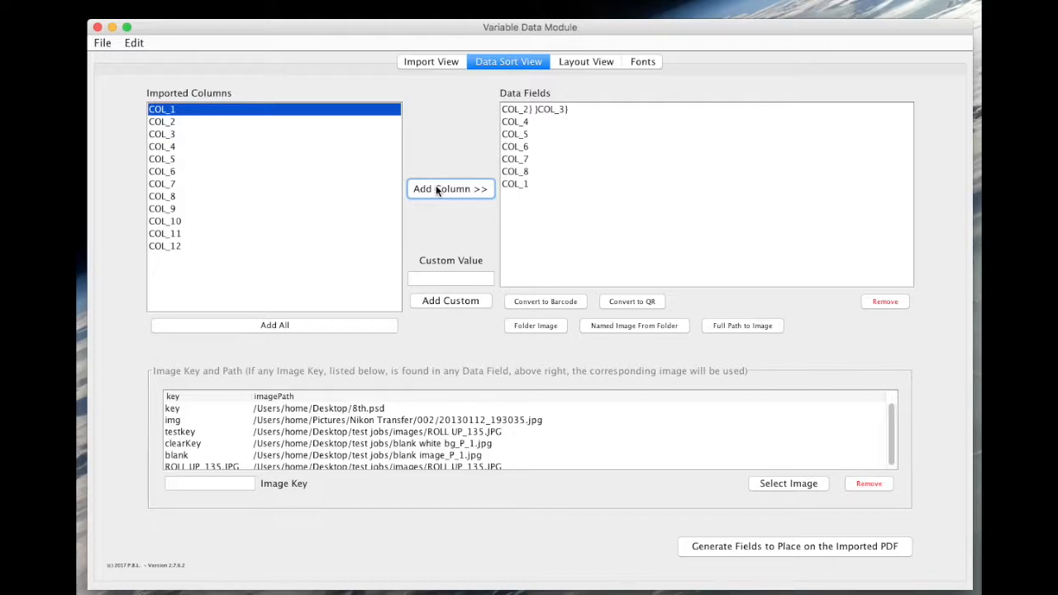
left_click(436, 188)
left_click(517, 196)
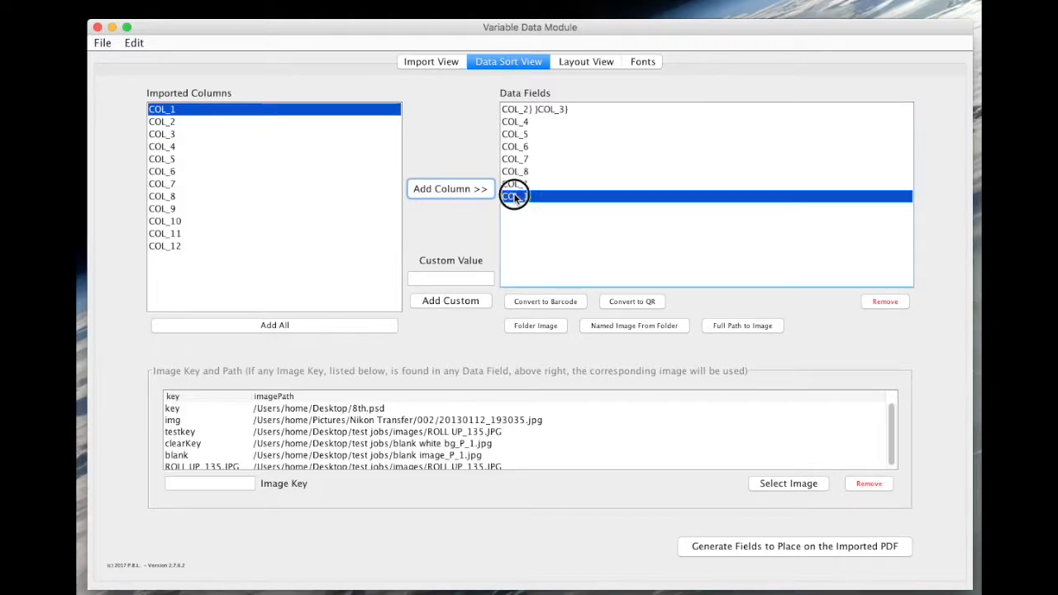
left_click(560, 302)
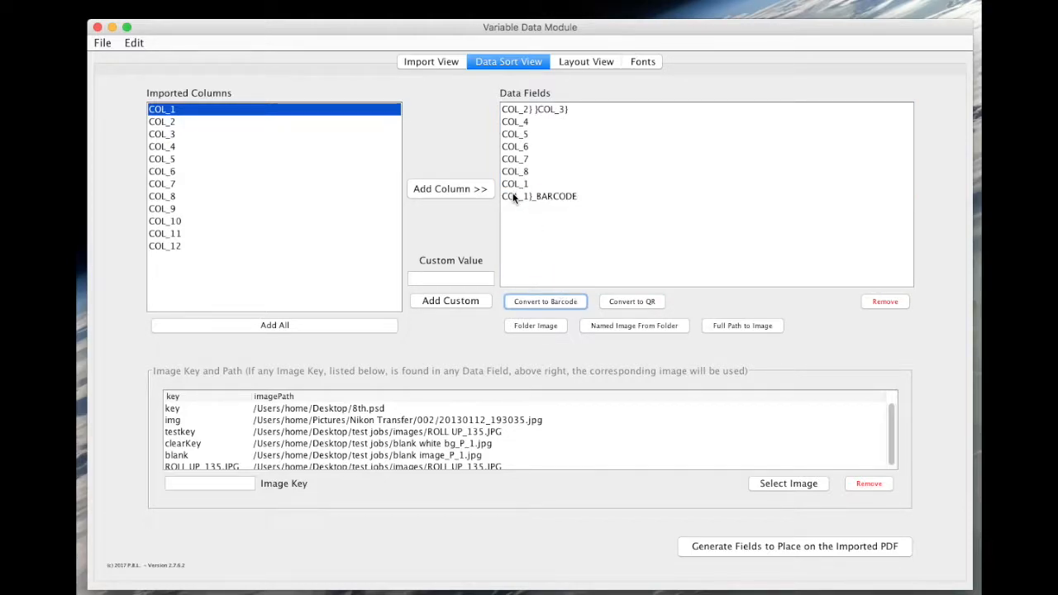
- Generate the fields, dismiss the barcode reminder, and place all fields on the zoomed-out label layout
left_click(756, 549)
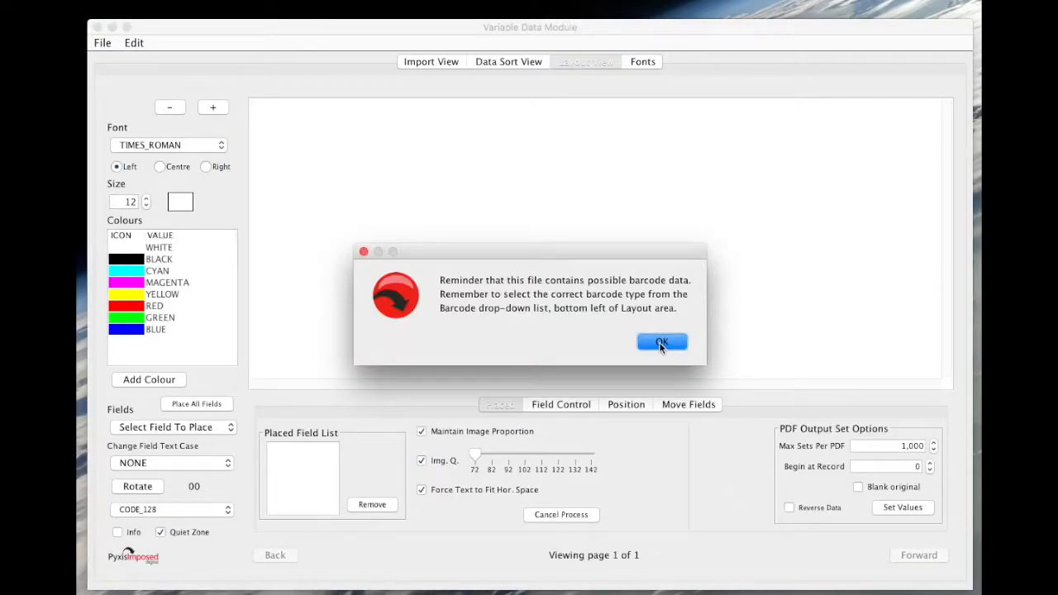
left_click(660, 343)
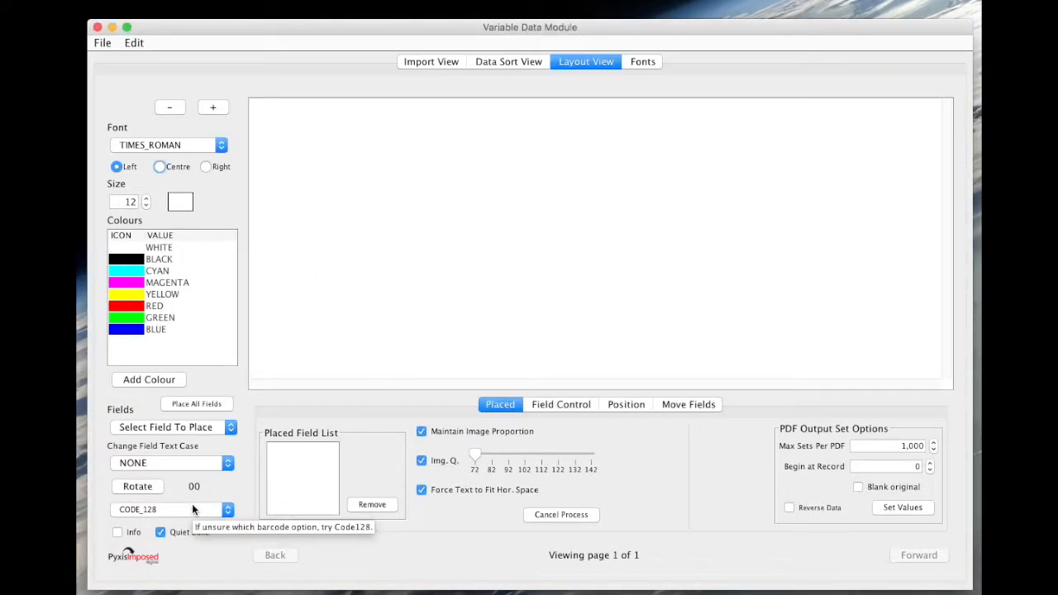
left_click(172, 110)
left_click(207, 404)
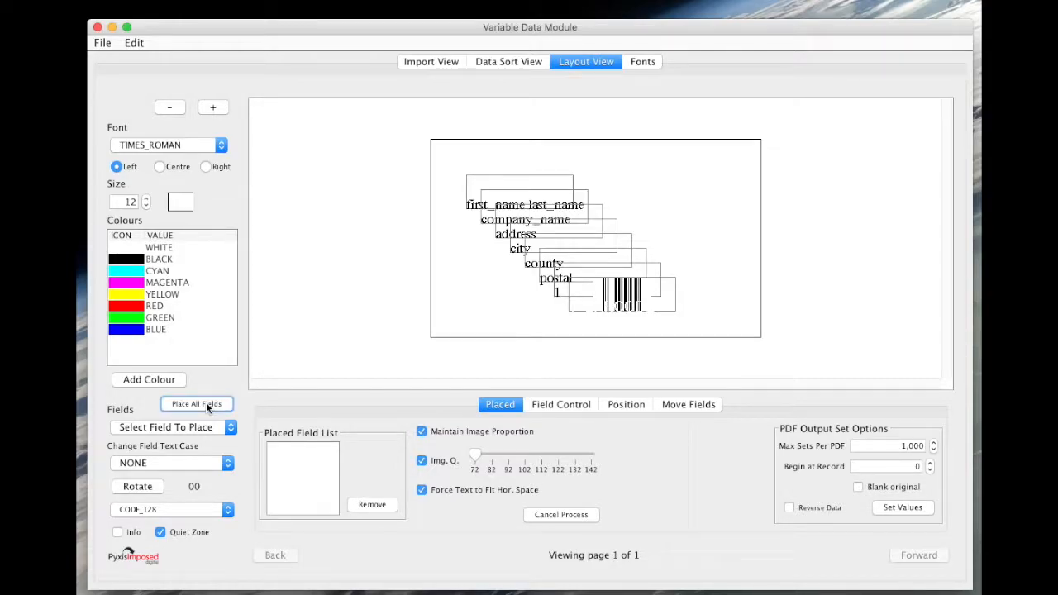
- Move the barcode field to the label's upper-right corner and make its frame narrower and taller
left_click(626, 306)
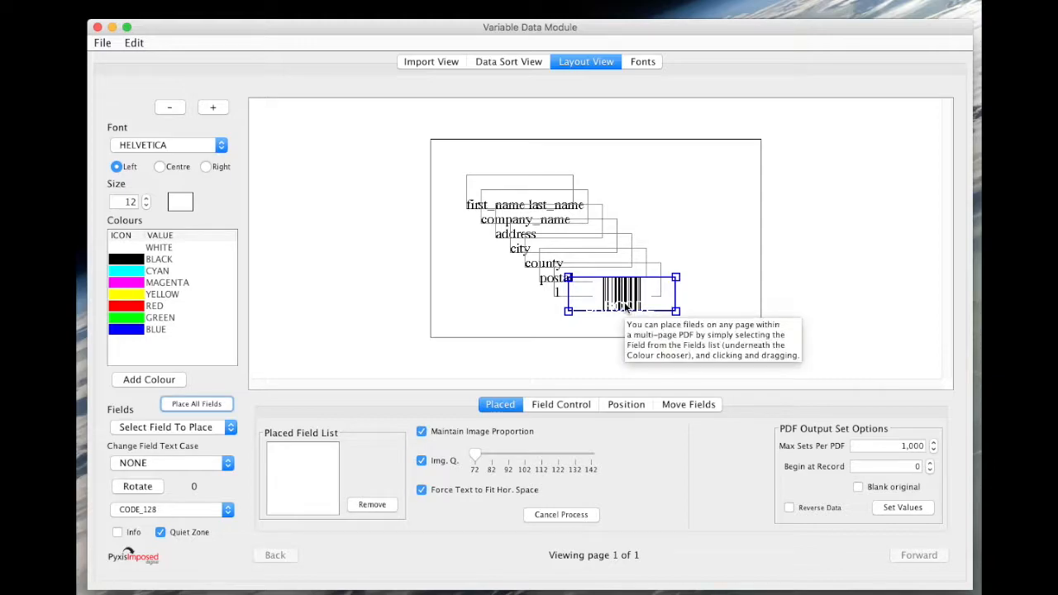
left_click_drag(626, 307, 716, 176)
left_click(650, 188)
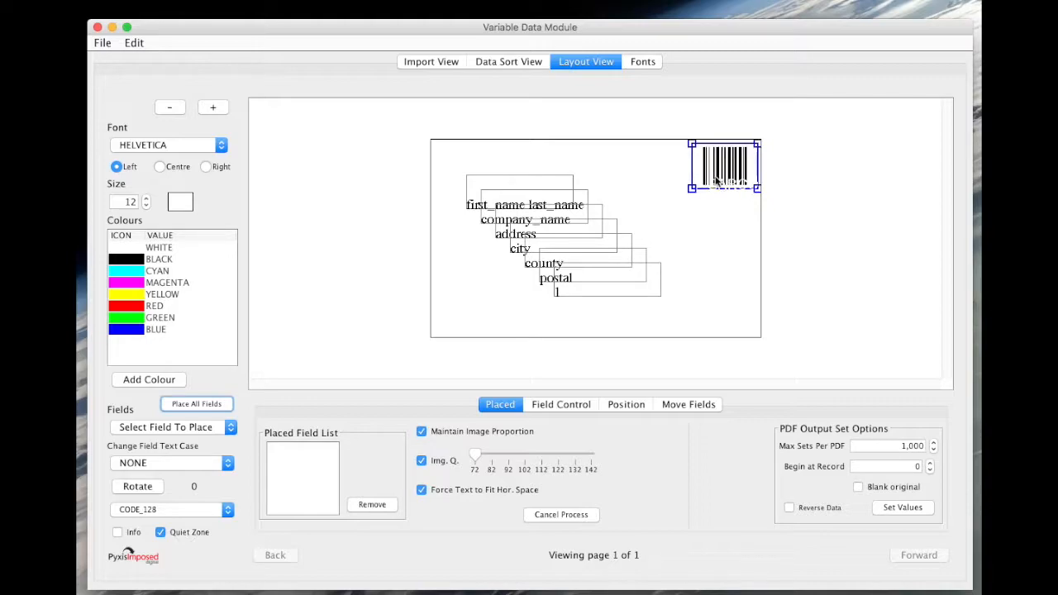
- Move the widened, flattened first_name last_name field up, and shift the reduced barcode to the label's upper-left corner
left_click_drag(468, 179, 438, 197)
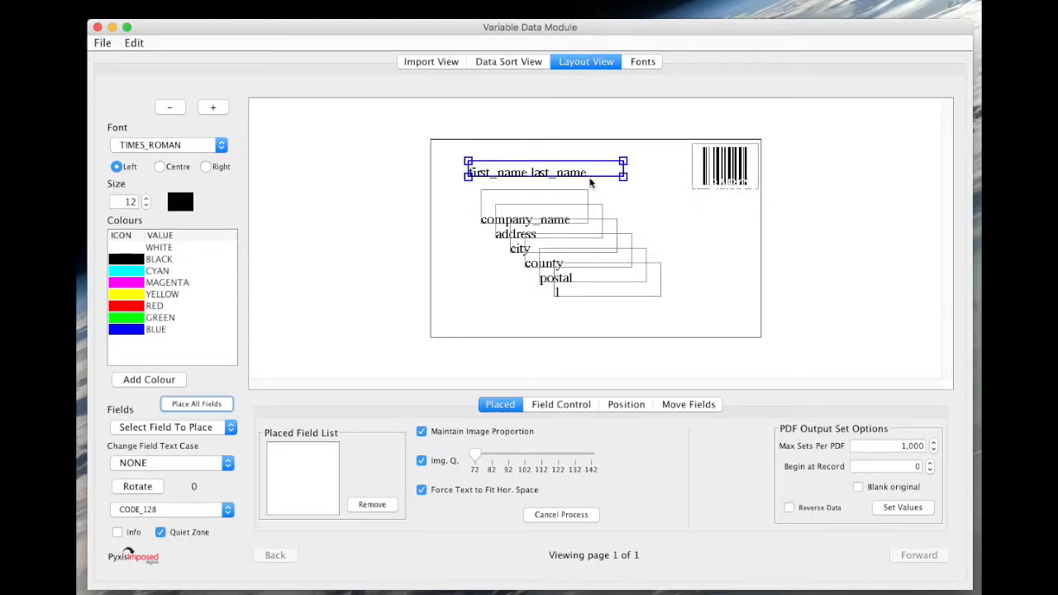
left_click_drag(709, 176, 463, 169)
- Move the company_name and address fields down to the lower left of the label, clear of the name area
left_click_drag(504, 201, 481, 281)
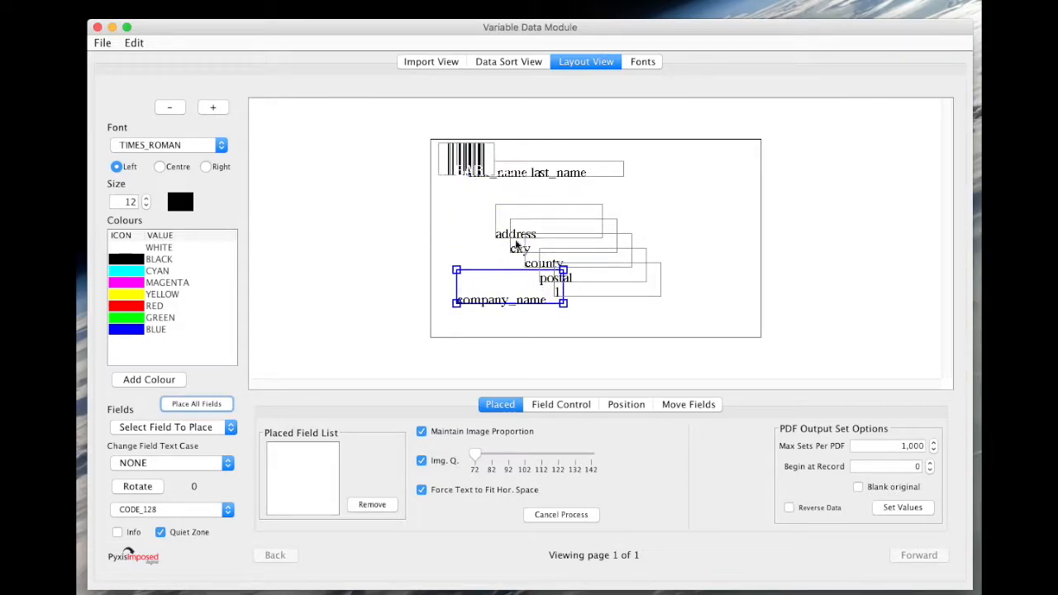
left_click_drag(511, 218, 492, 273)
- Position the first_name last_name field just below the barcode and widen it to nearly the label's right edge
left_click_drag(549, 175, 550, 203)
left_click_drag(623, 199, 745, 202)
left_click_drag(597, 188, 600, 189)
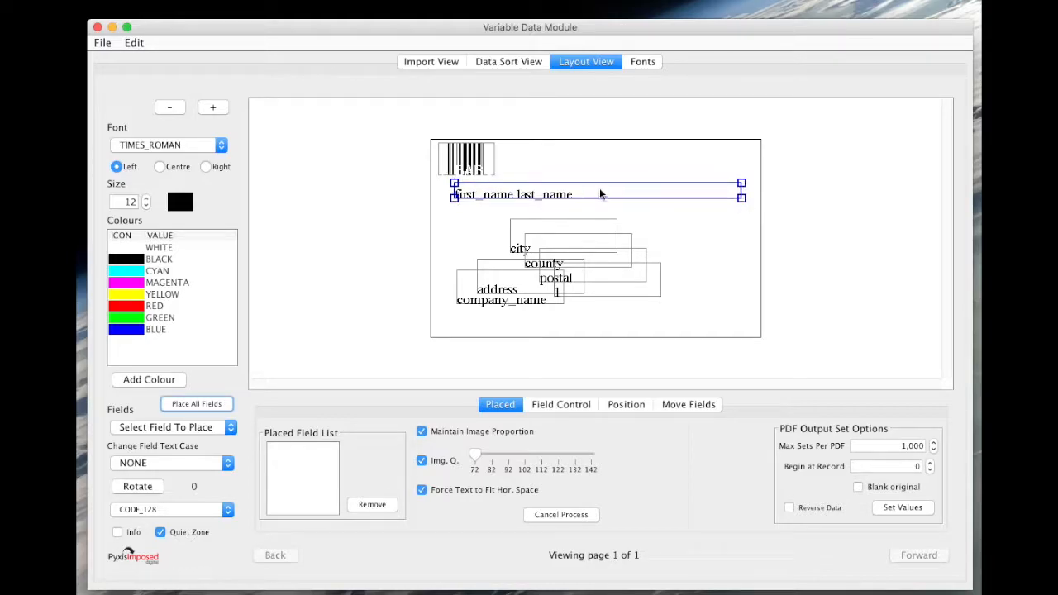
- Align all fields to the left beneath the first_name last_name field with a text baseline distance of 10, keeping the placed order
left_click(547, 404)
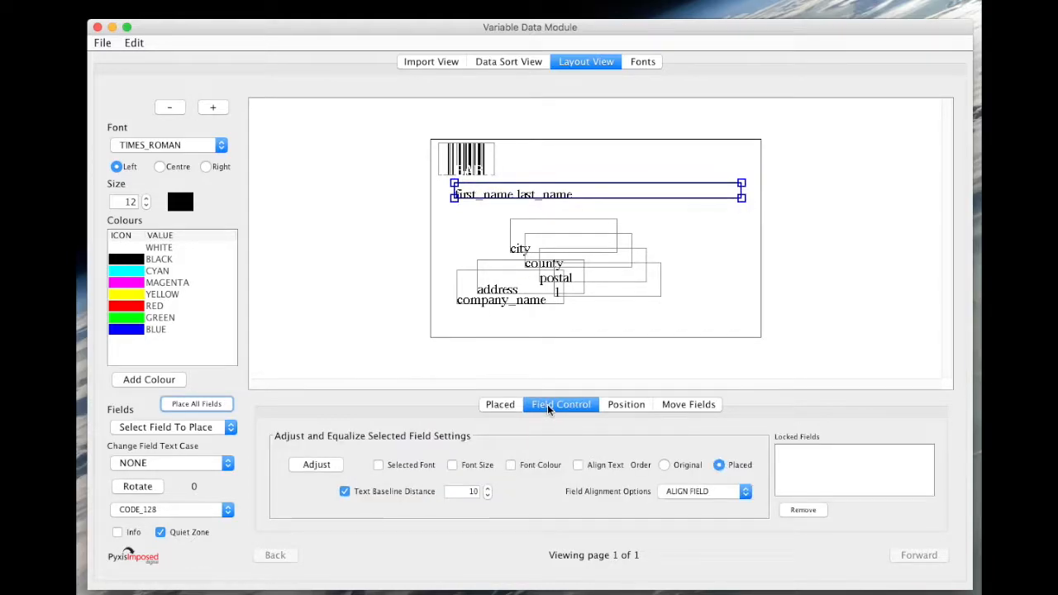
left_click(668, 491)
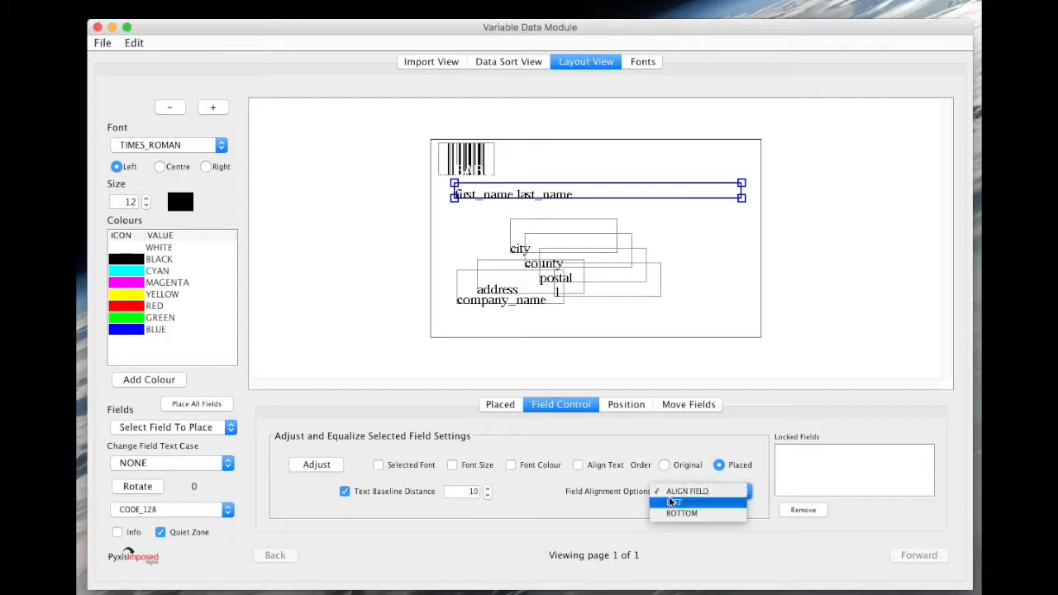
left_click(672, 503)
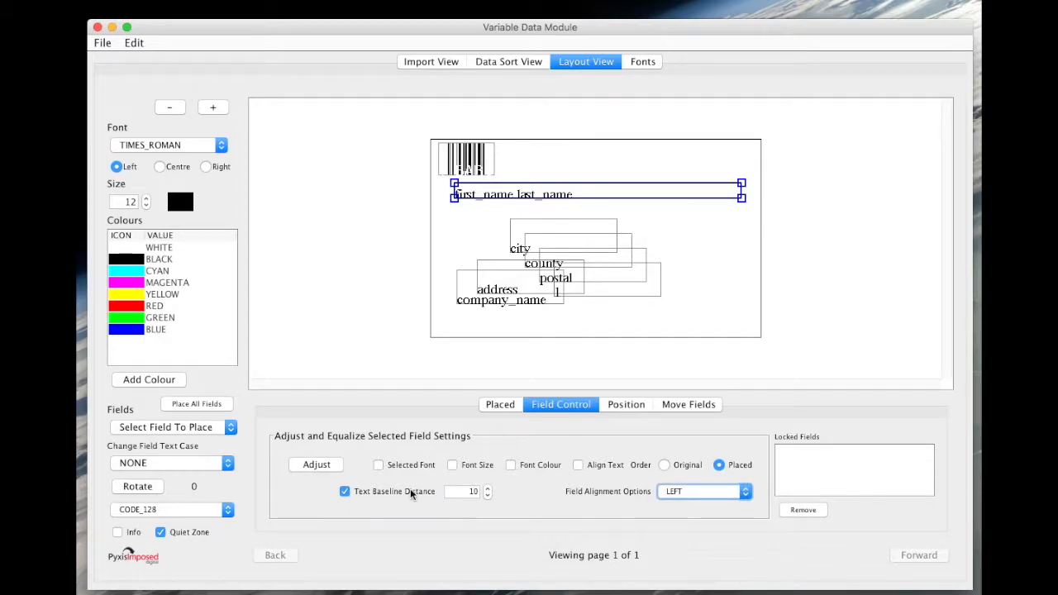
left_click(320, 464)
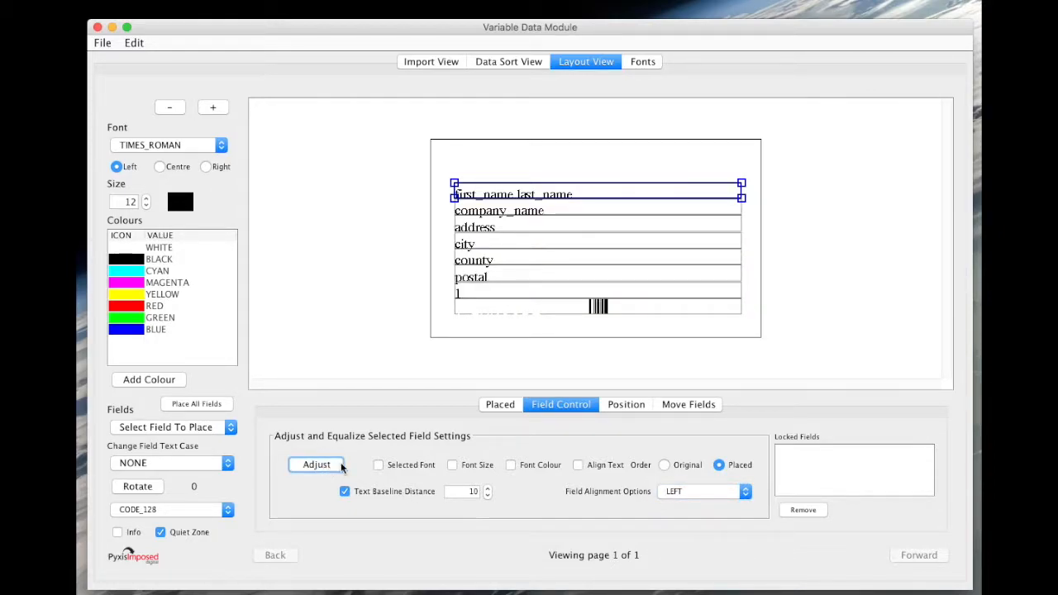
- Shrink the barcode field, return it to the label's upper-left corner, and lock it there
left_click(592, 310)
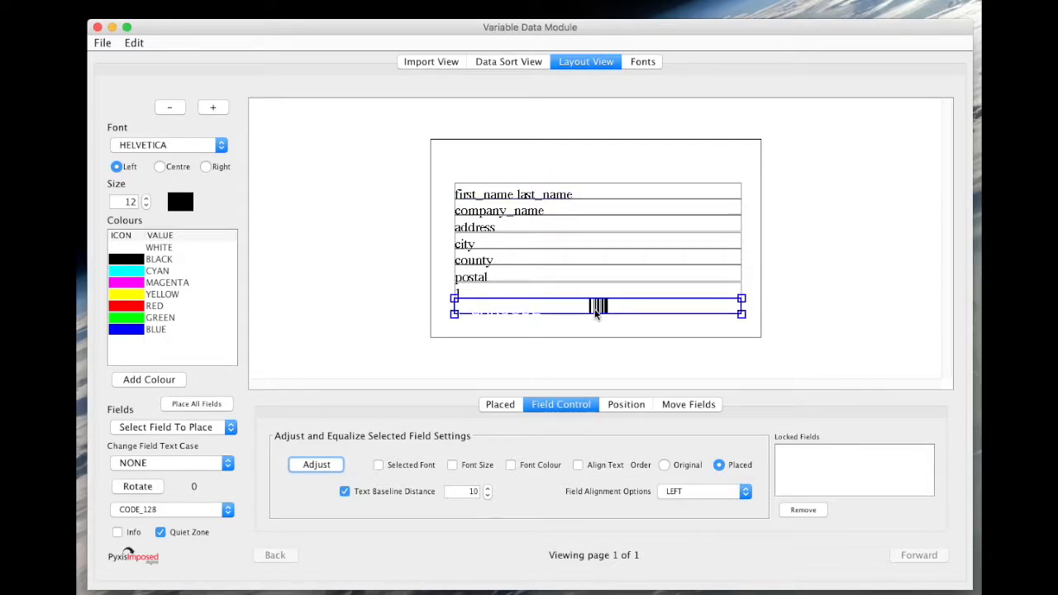
left_click_drag(455, 314, 473, 169)
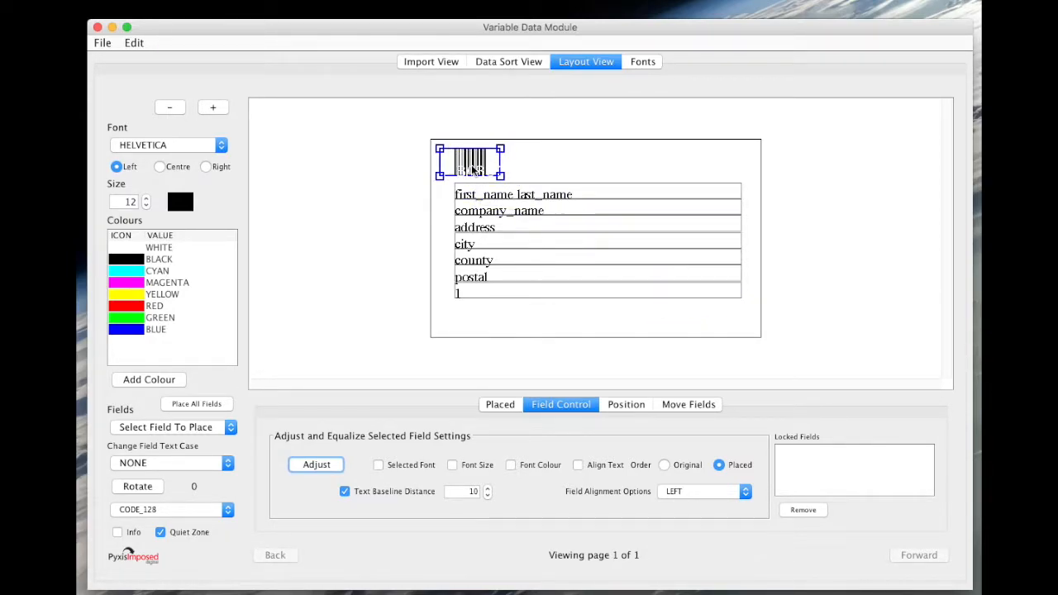
right_click(473, 170)
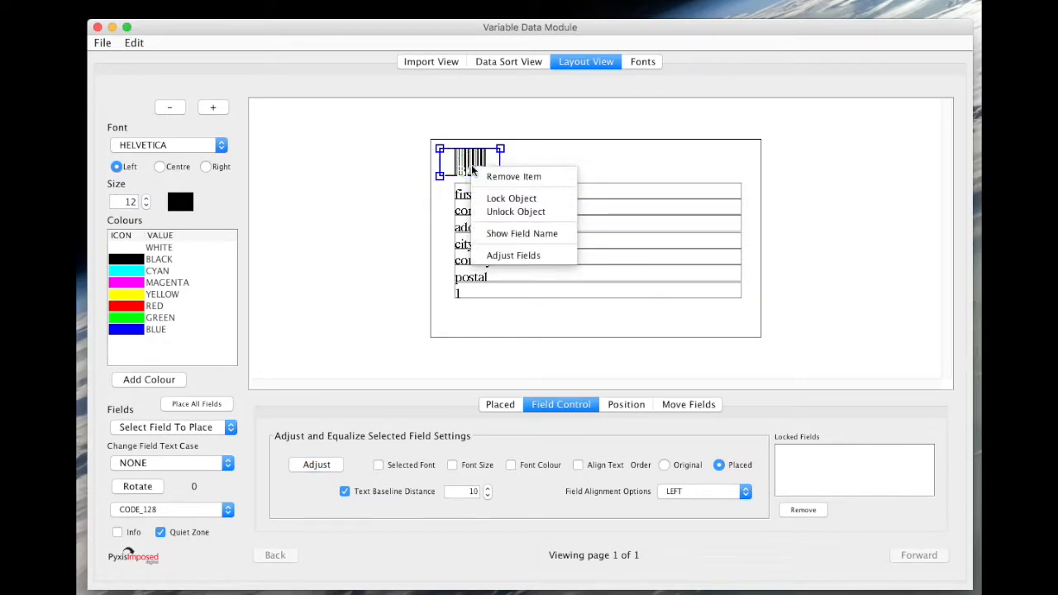
left_click(497, 200)
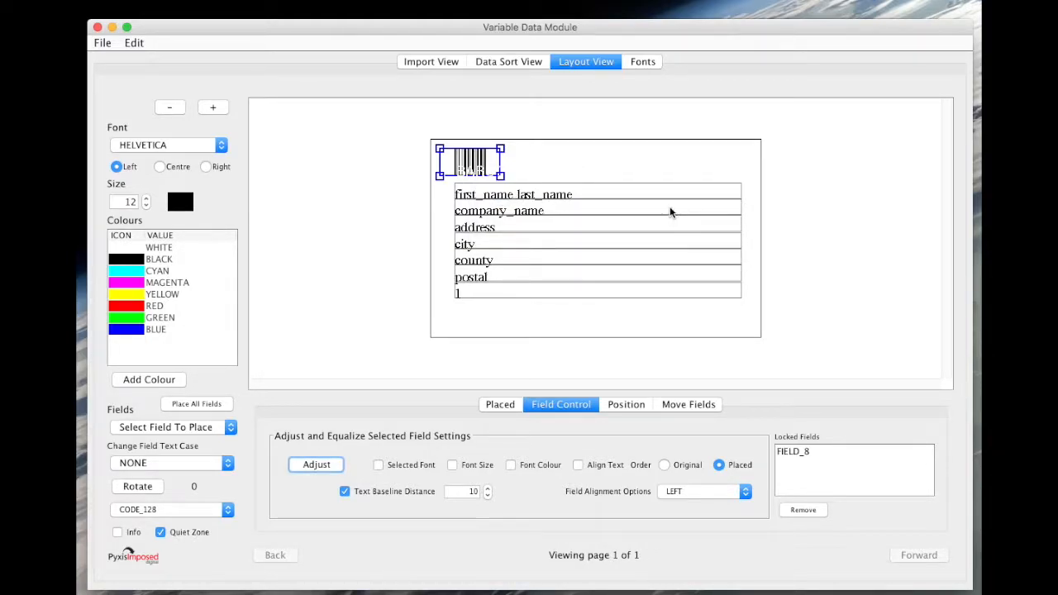
- Shift the company_name and first_name last_name fields slightly down, and realign the unlocked fields to the name field
left_click_drag(670, 213, 650, 232)
left_click_drag(646, 196, 651, 206)
left_click(328, 465)
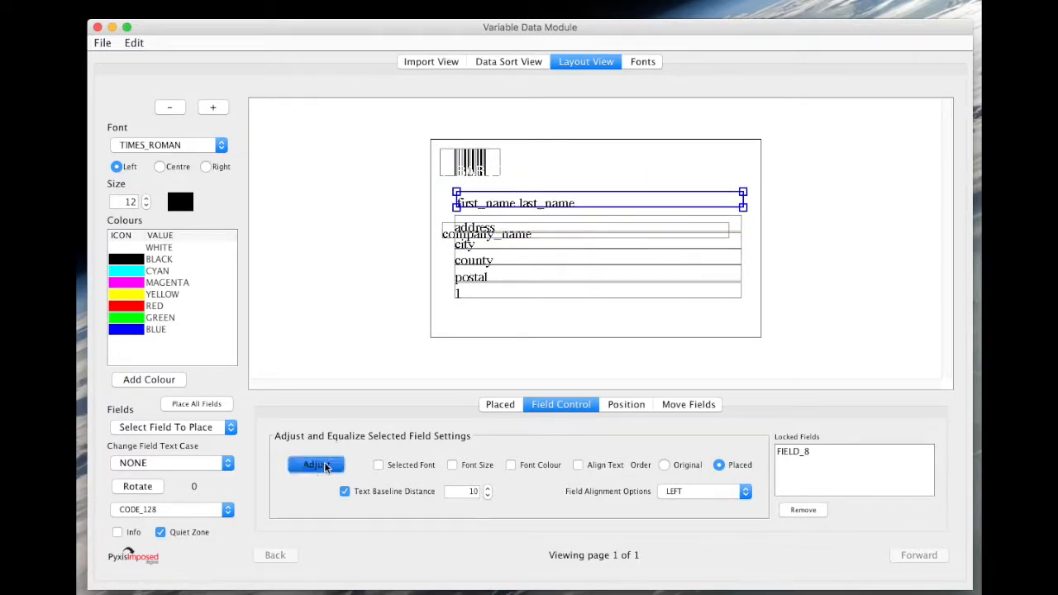
- Set the name field to HELVETICA at size 14, and apply its font and font size to all unlocked fields
left_click(187, 148)
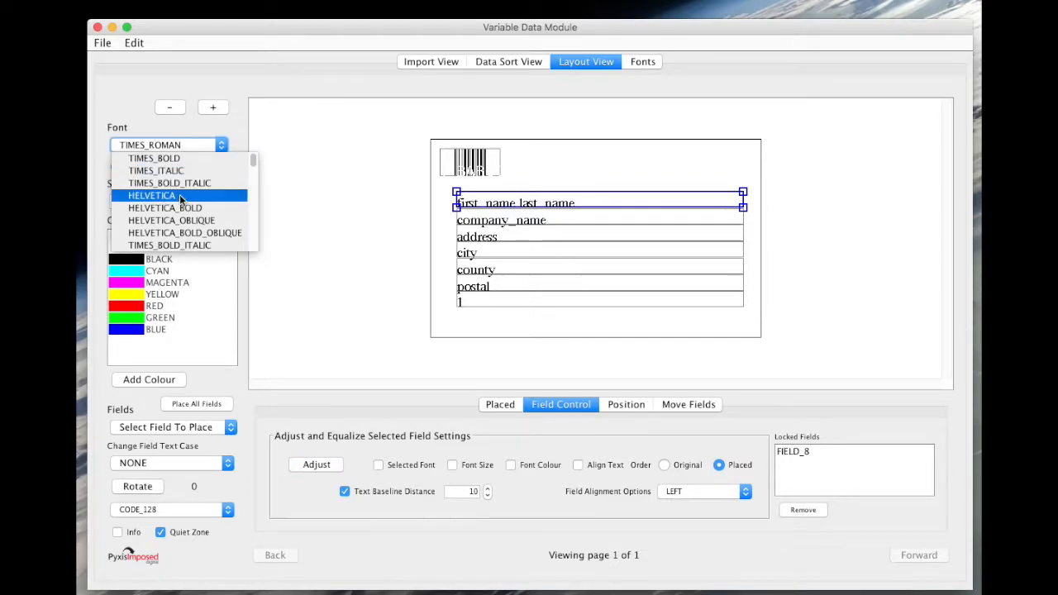
left_click(181, 197)
left_click(146, 199)
left_click(146, 198)
left_click(316, 465)
left_click(378, 464)
left_click(452, 465)
left_click(316, 465)
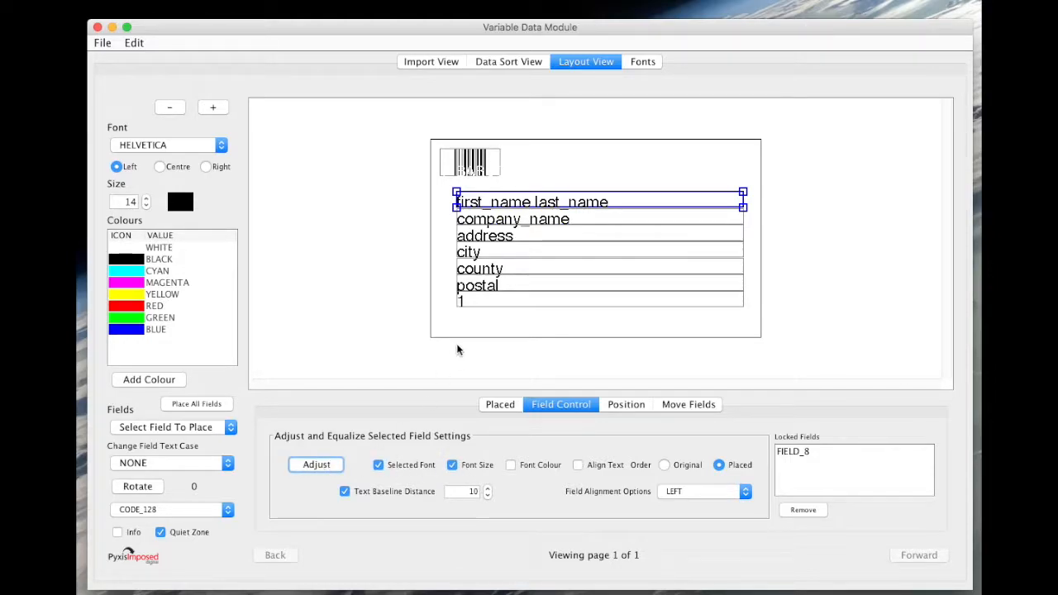
- Move the record number field to the label's upper-right corner in a narrower frame, right-align its text, and lock it
left_click(470, 304)
left_click_drag(471, 303, 702, 162)
left_click(220, 167)
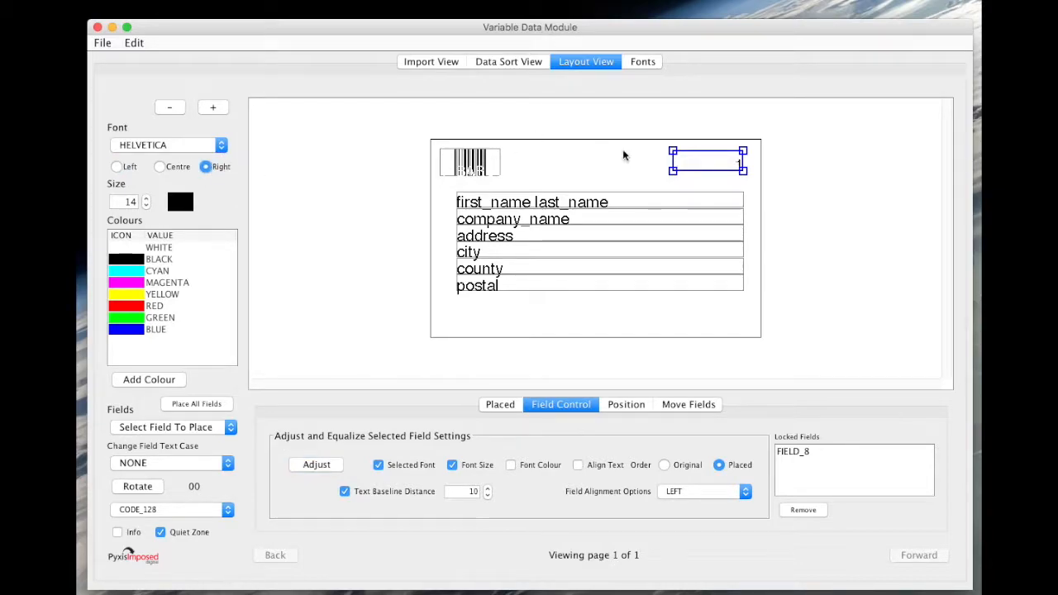
right_click(693, 168)
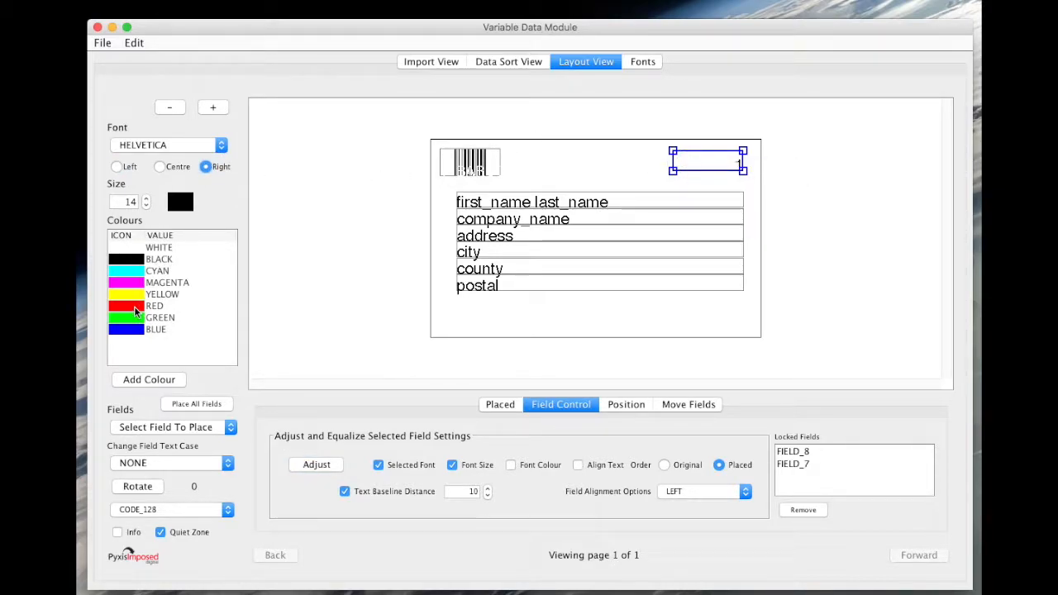
- Format the record number field in red Roboto-Bold at size 18
left_click(135, 311)
left_click(714, 160)
left_click(205, 149)
scroll(187, 213, "down", 20)
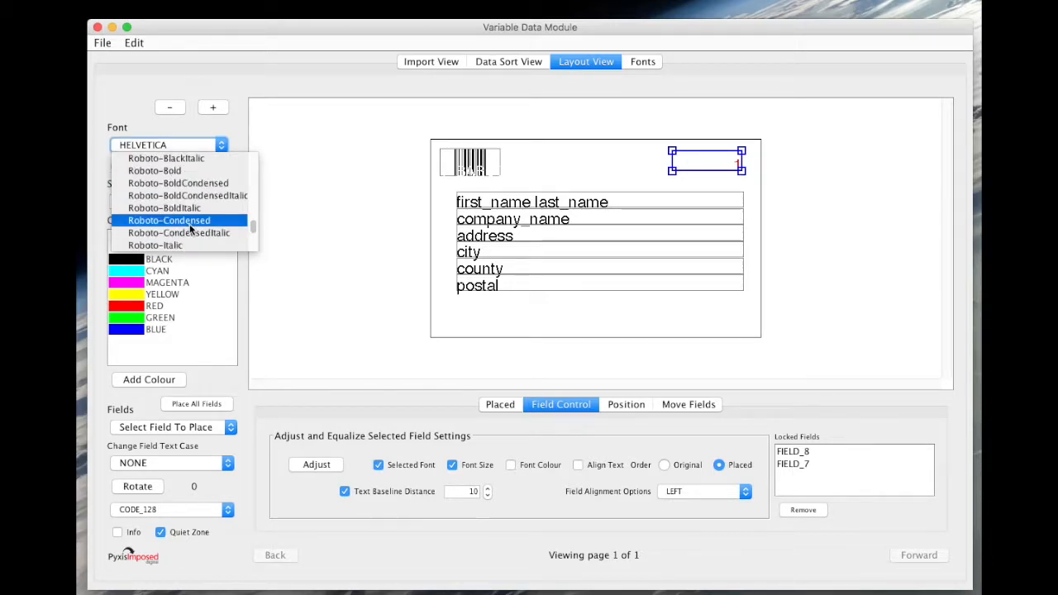
left_click(157, 170)
left_click(146, 201)
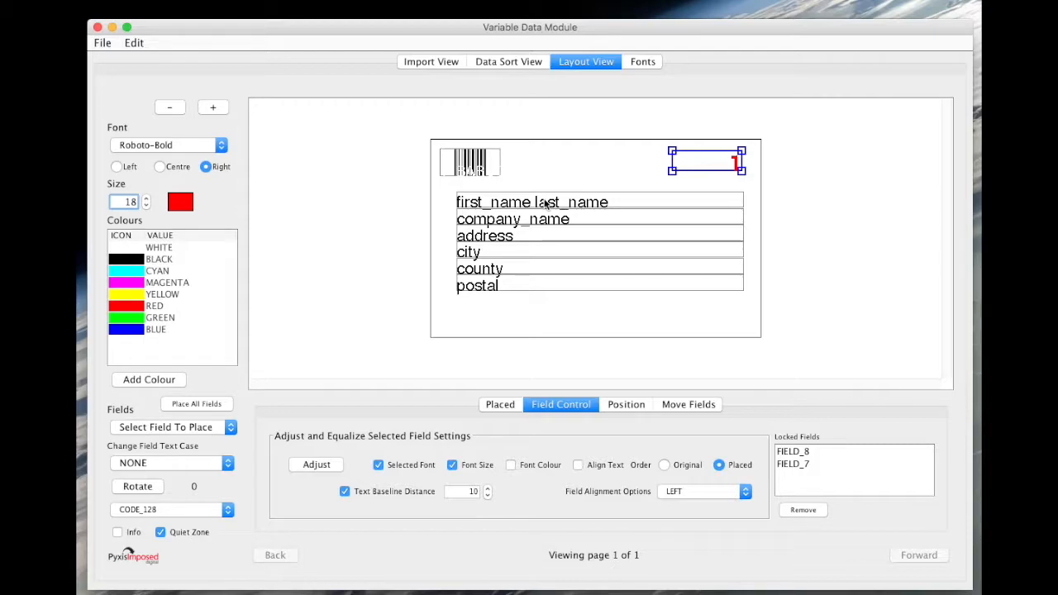
- Set the name field's font size to 15 and the text baseline distance to 13, and apply both to the unlocked fields
left_click(546, 205)
left_click(147, 200)
left_click(488, 489)
left_click(488, 489)
left_click(317, 465)
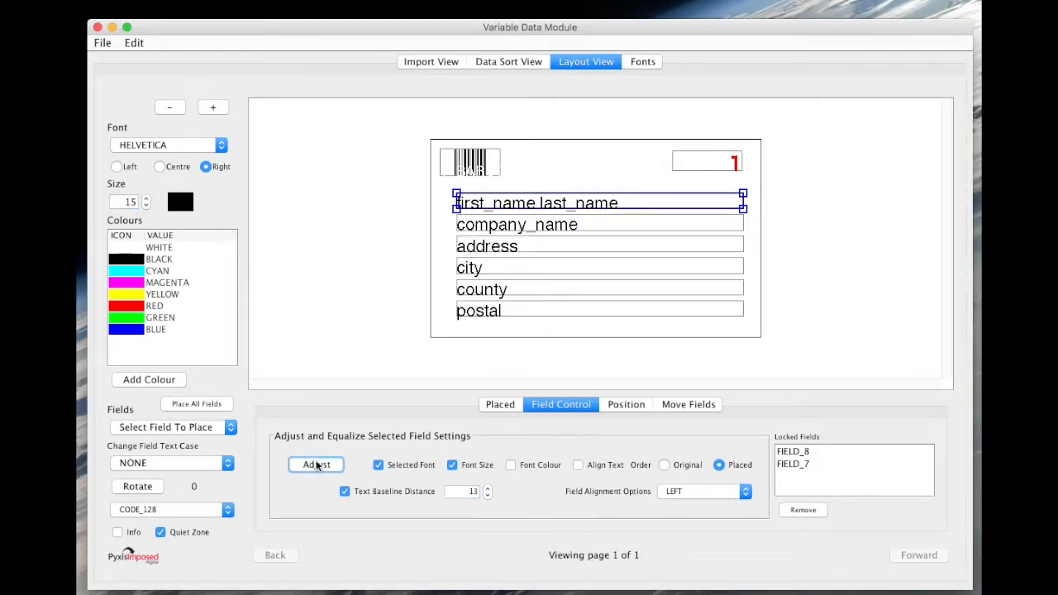
- Extend the first_name last_name field slightly to the left and match the other address fields to it
left_click(498, 207)
left_click_drag(737, 207, 743, 209)
left_click(317, 465)
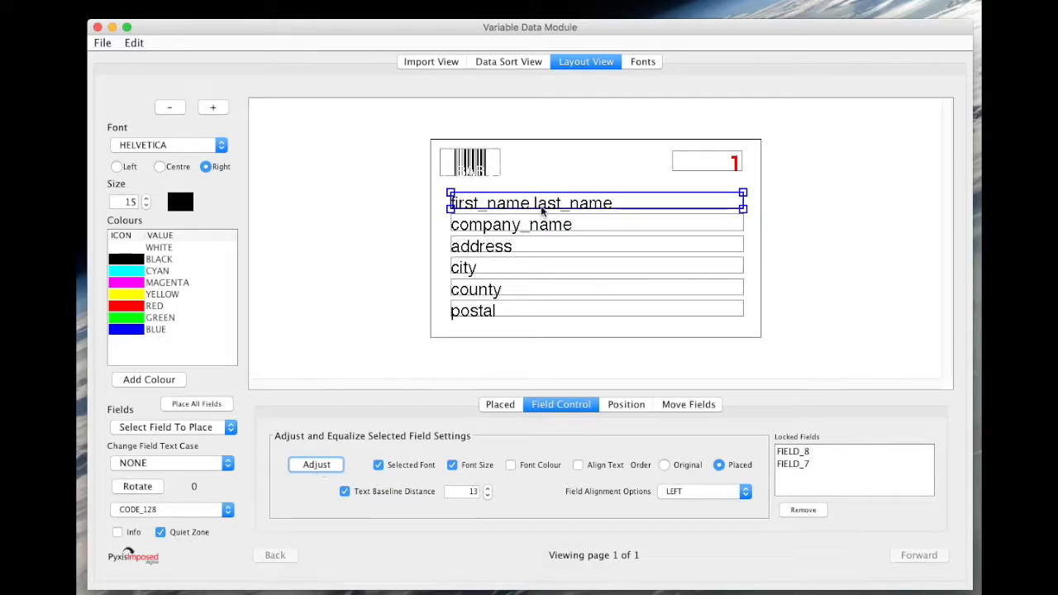
- Make only the first_name last_name field HELVETICA_BOLD by excluding the font from the adjustment, and realign the fields beneath it
left_click(378, 465)
left_click(166, 145)
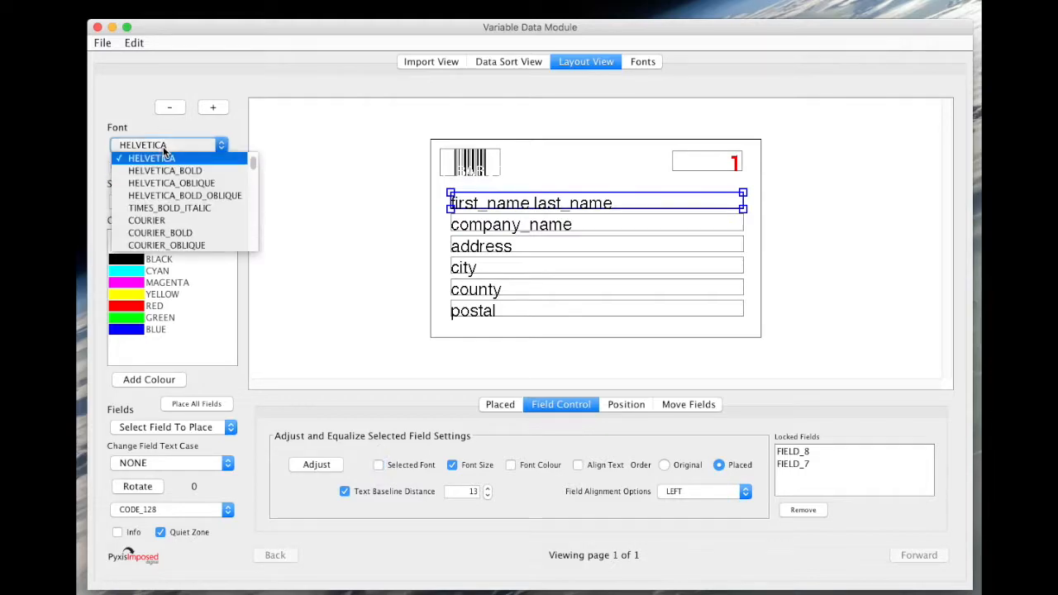
left_click(175, 171)
left_click(474, 202)
left_click(317, 465)
right_click(557, 206)
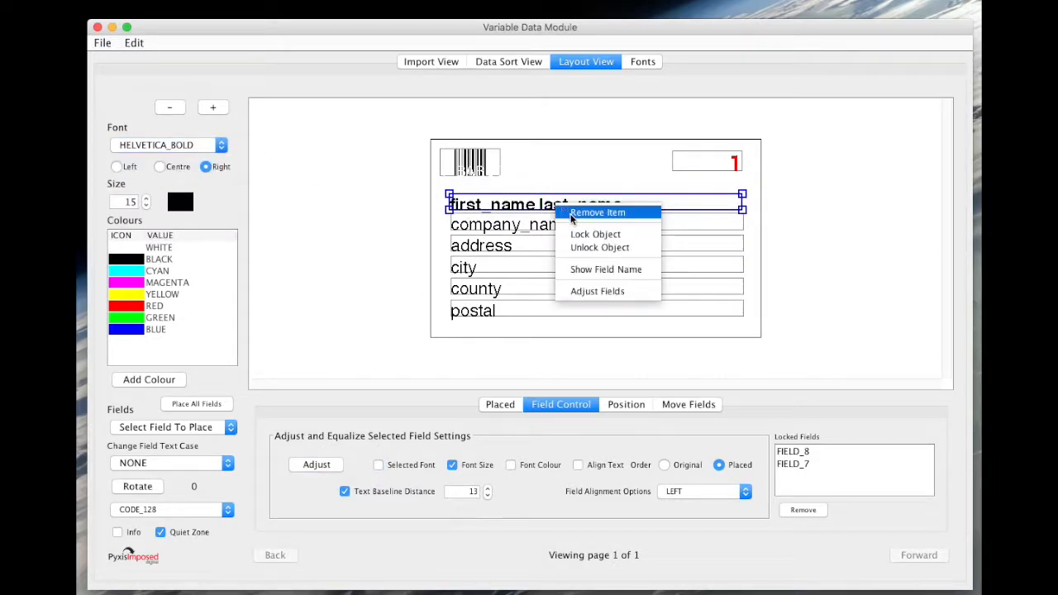
left_click(585, 291)
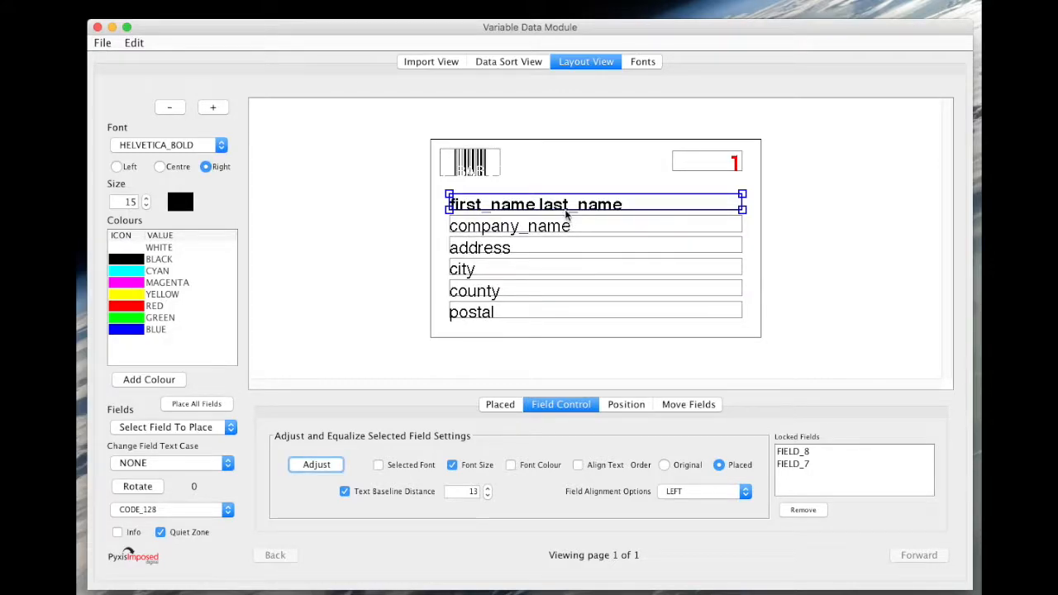
- Merge a sample label and inspect the resulting PDF's layout
left_click(102, 43)
left_click(125, 98)
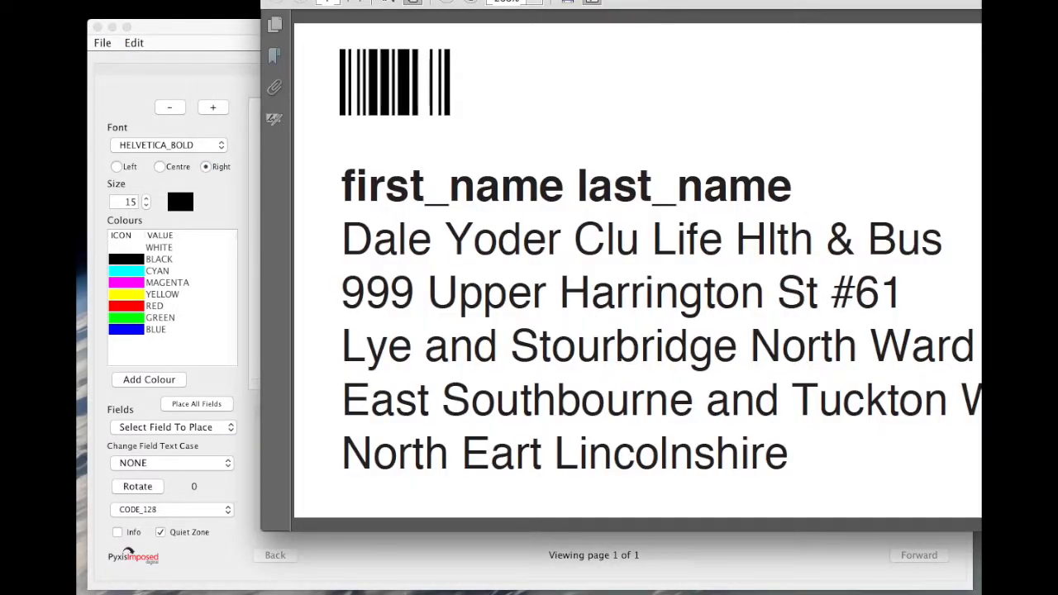
left_click_drag(618, 0, 449, 11)
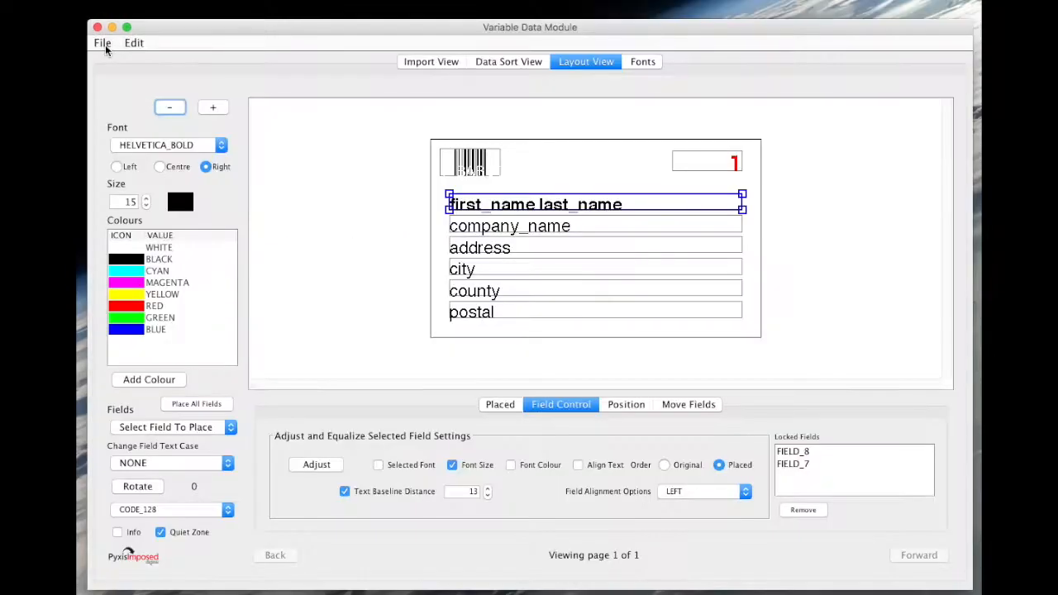
- Enable Blank original and Reverse Data in the PDF output set options, and apply the values
left_click(500, 404)
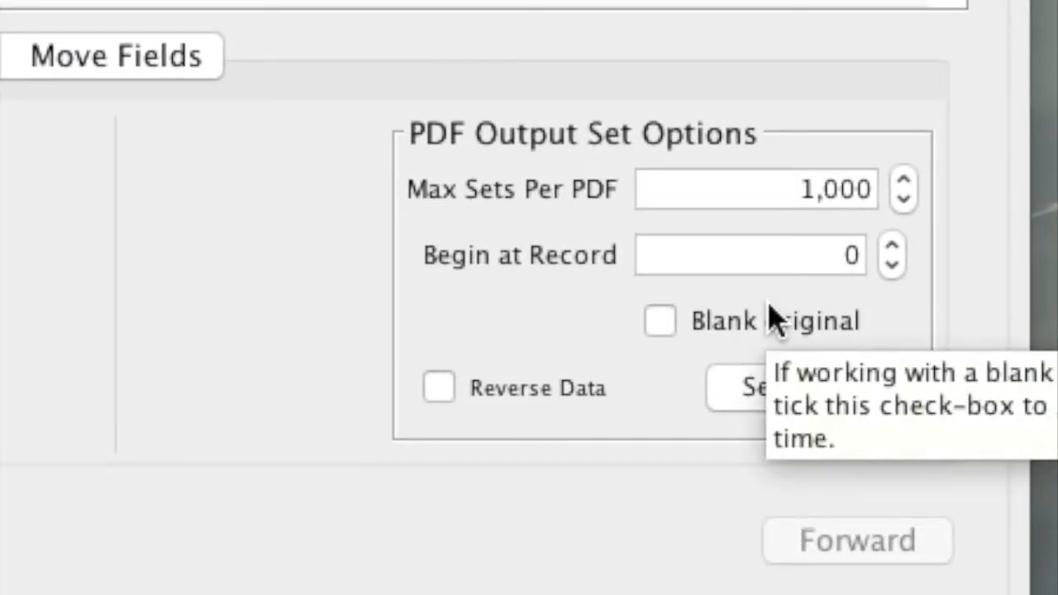
left_click(660, 321)
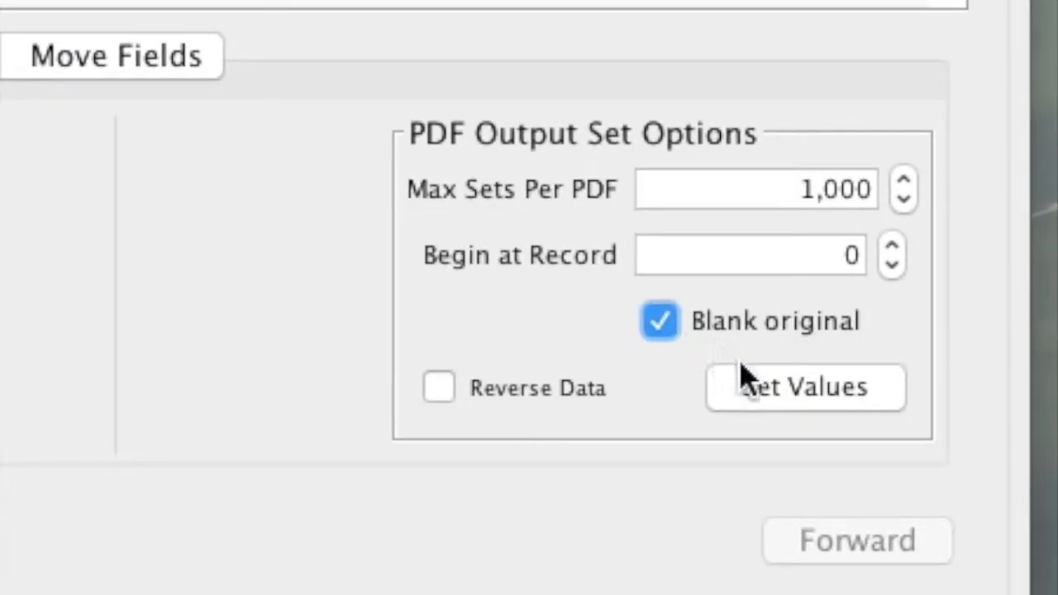
left_click(762, 395)
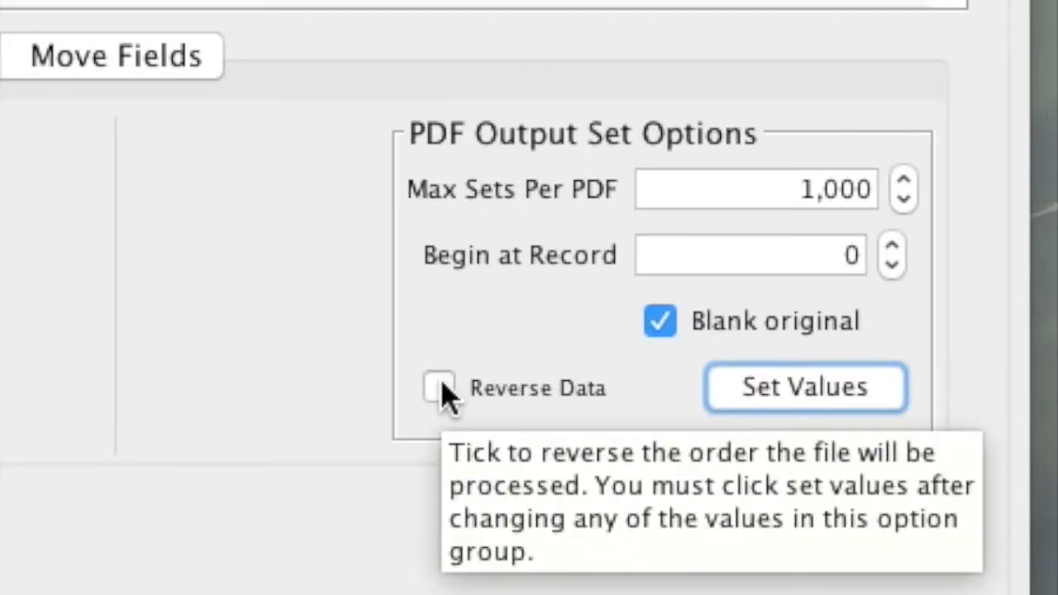
left_click(440, 388)
left_click(820, 404)
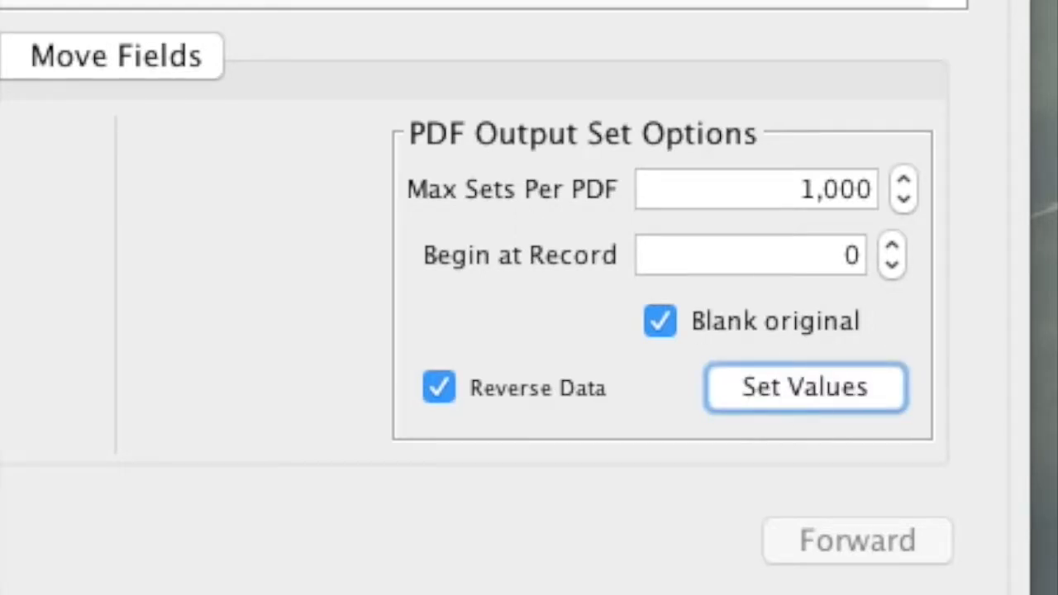
- Merge all records into a PDF and page through the resulting labels to check the reversed order
left_click(104, 43)
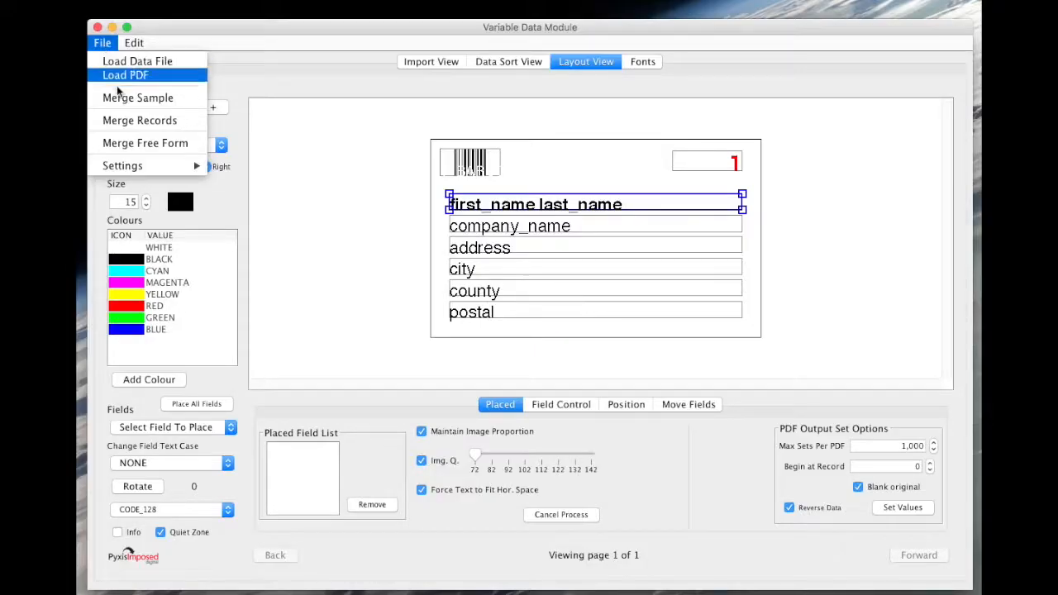
left_click(154, 119)
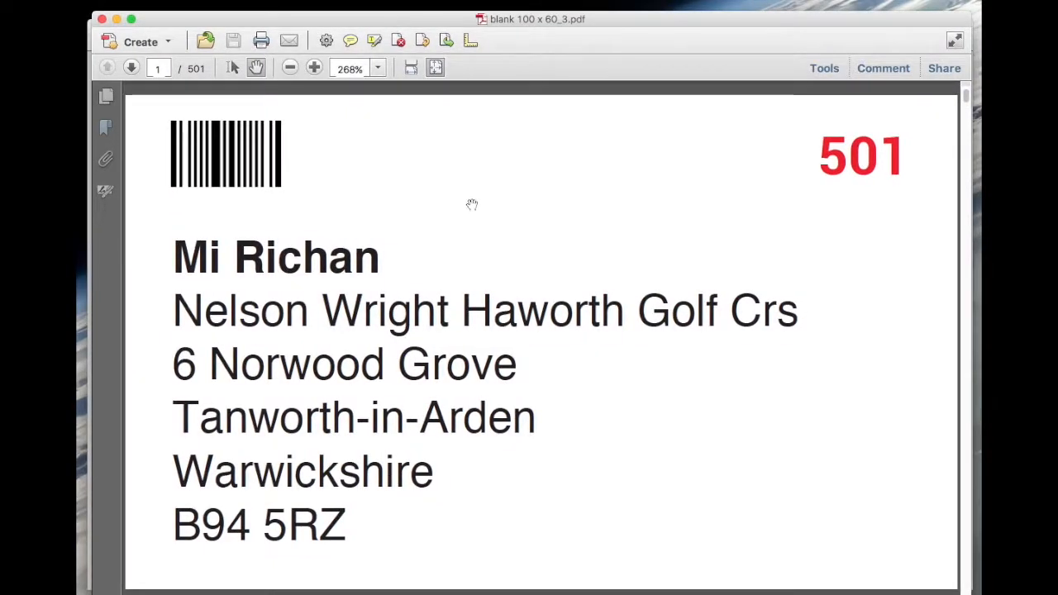
scroll(469, 244, "down", 5)
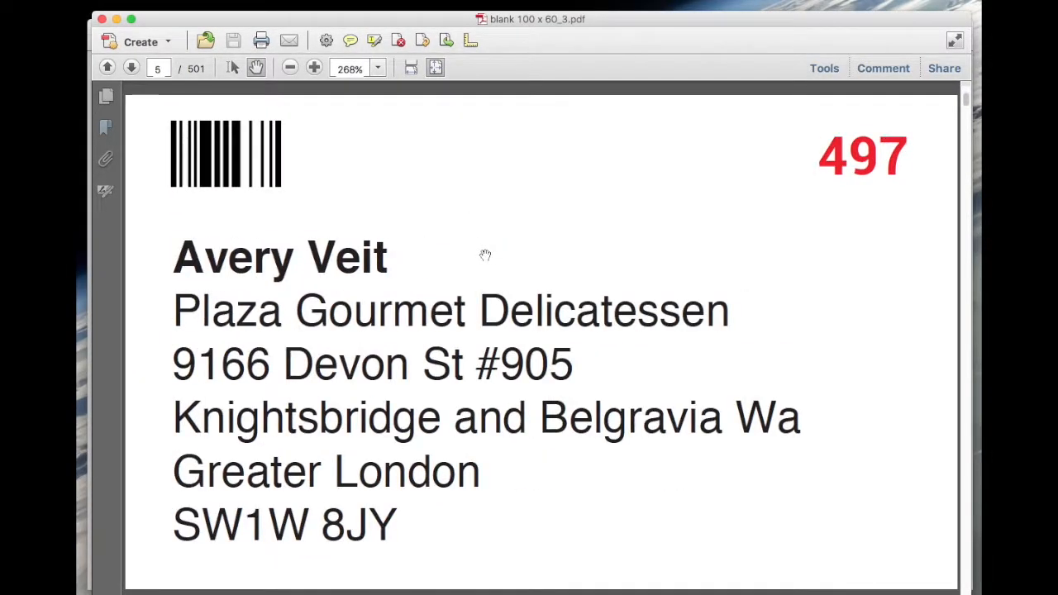
scroll(486, 255, "down", 9)
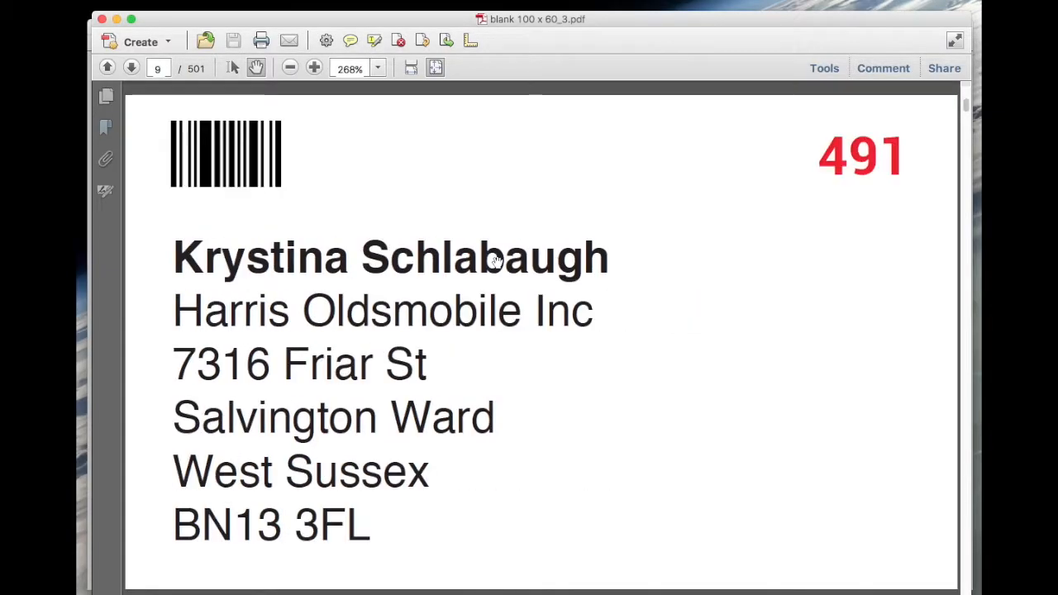
scroll(496, 261, "down", 5)
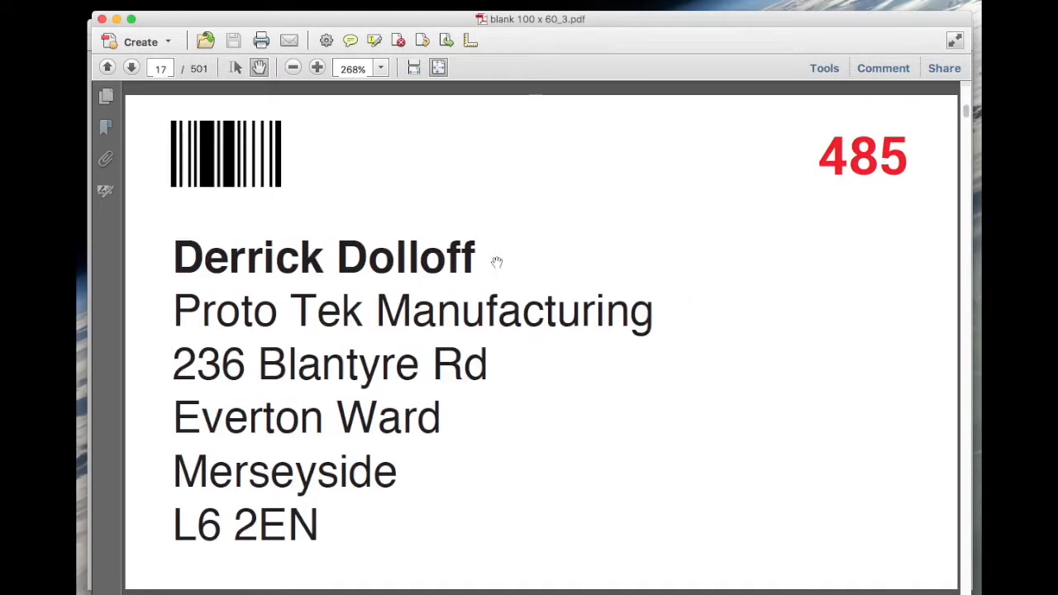
scroll(496, 262, "down", 7)
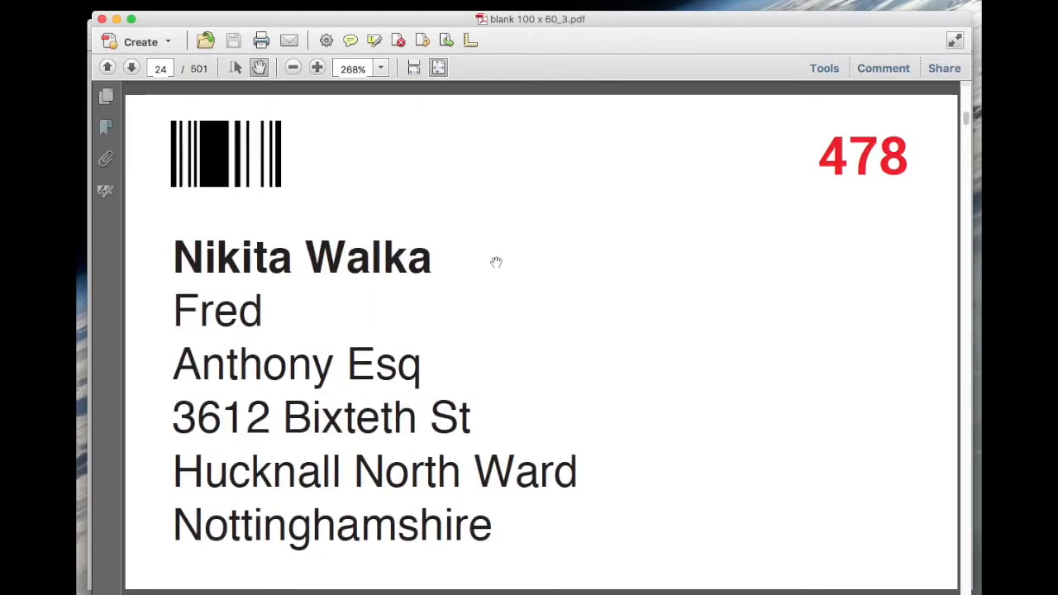
scroll(496, 262, "down", 6)
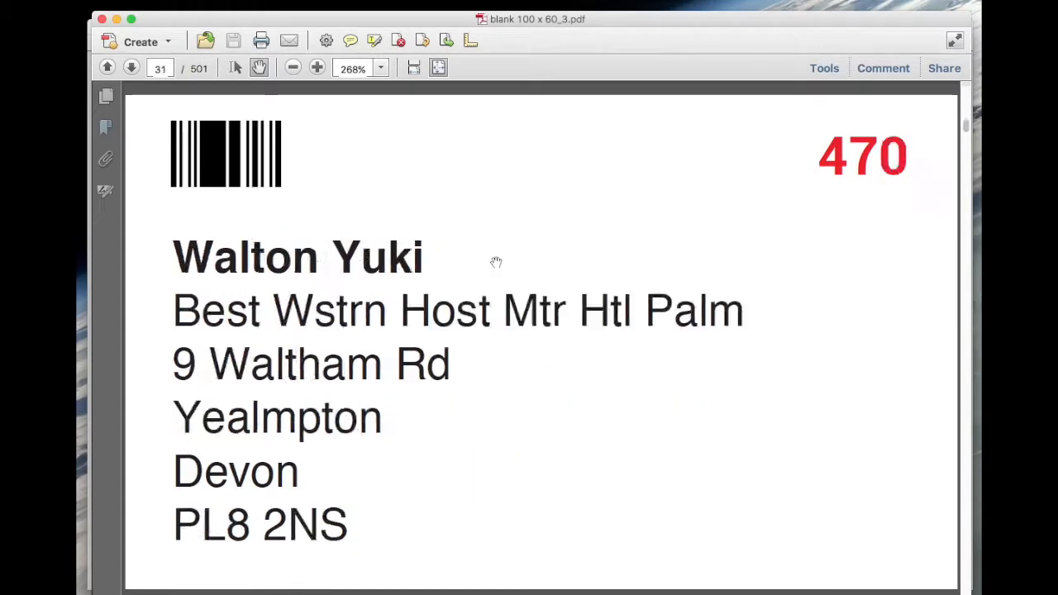
- Close the merged PDF and open blank 100 x 60_3.pdf as the artwork in PyxisImposed
left_click(103, 19)
left_click(105, 12)
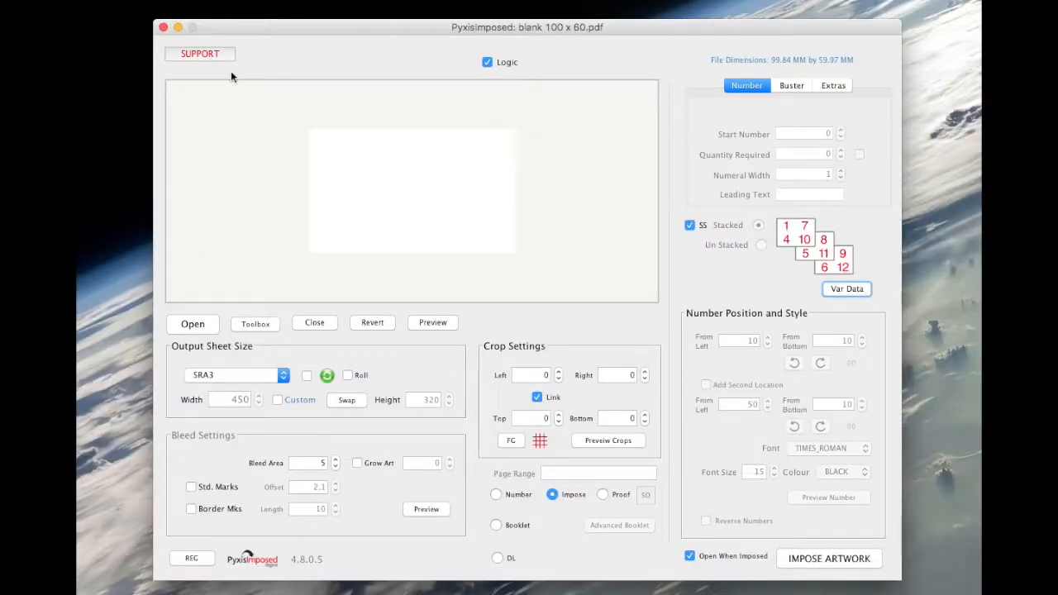
left_click(193, 325)
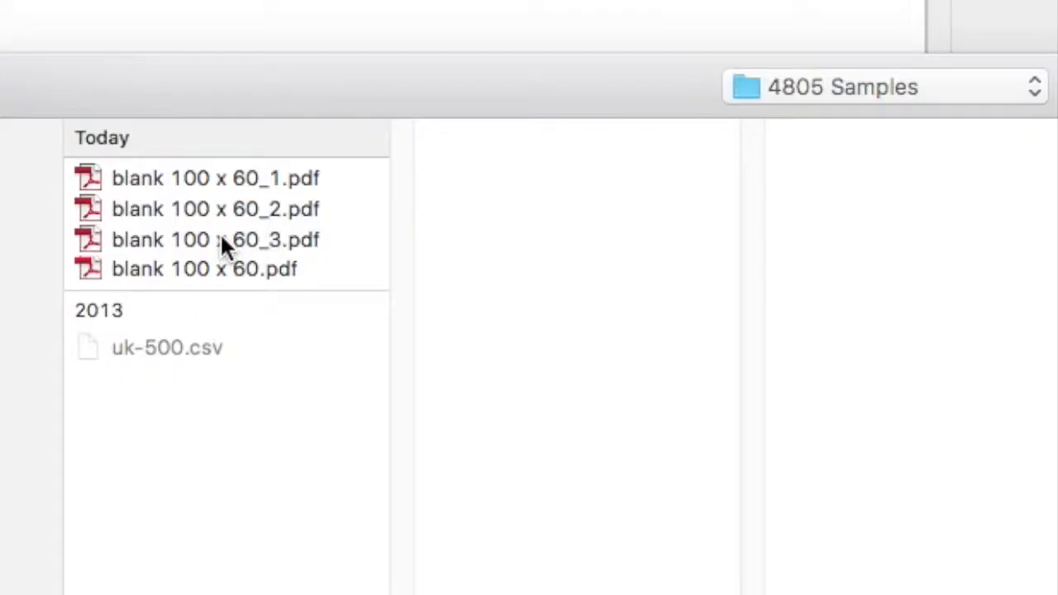
left_click(221, 235)
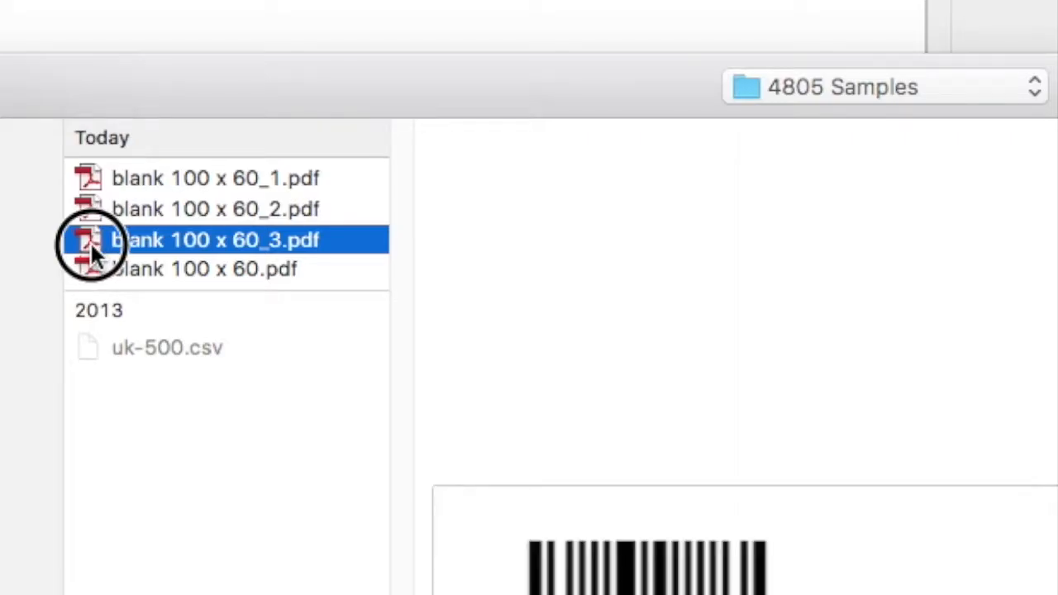
double_click(90, 241)
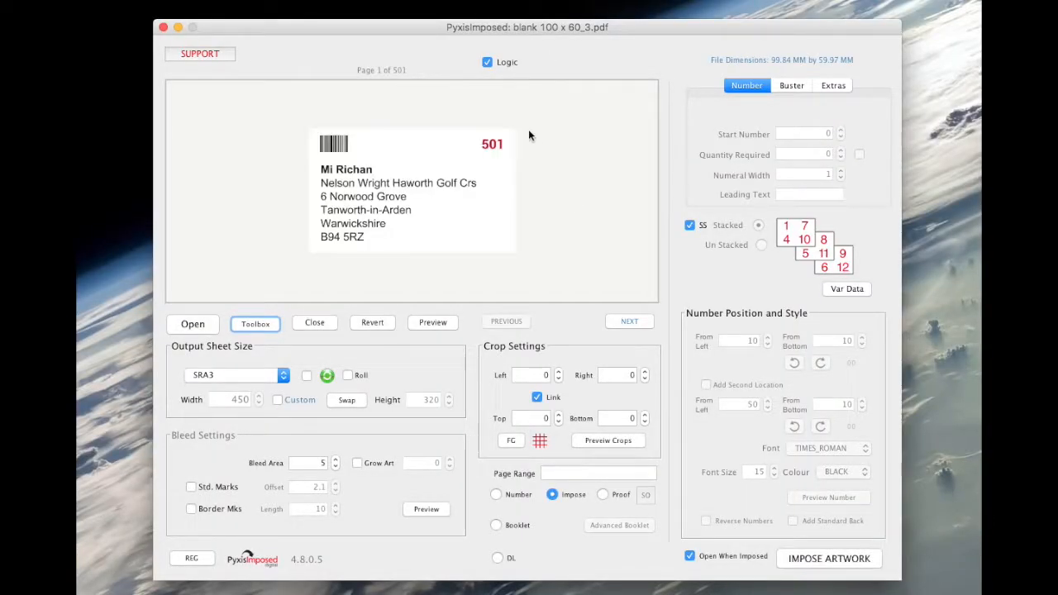
left_click_drag(363, 26, 343, 37)
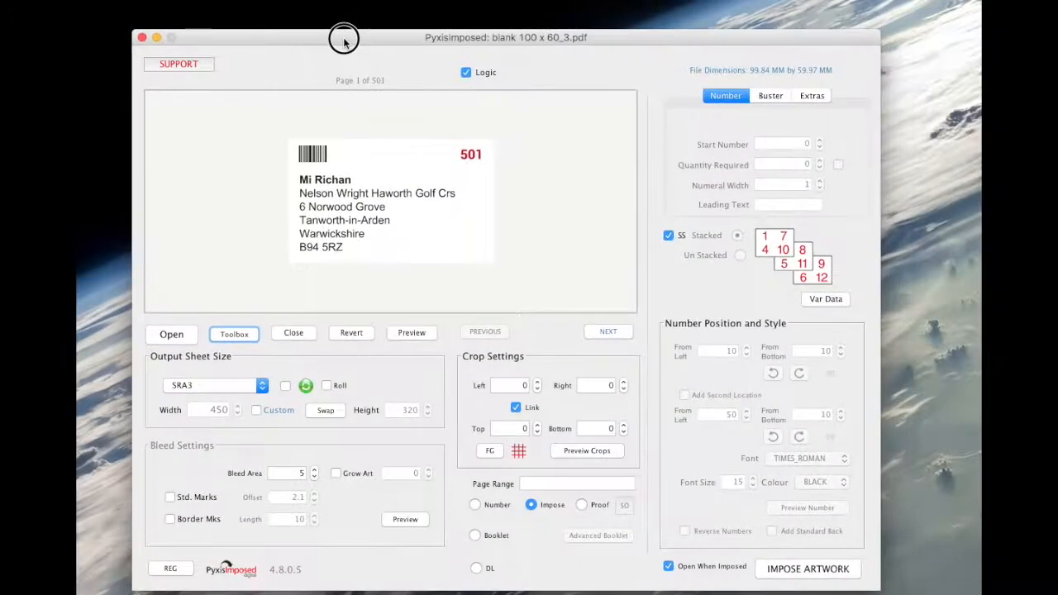
- Set the output sheet size to A4 and prevent the artwork from being rotated on the sheet
left_click(229, 390)
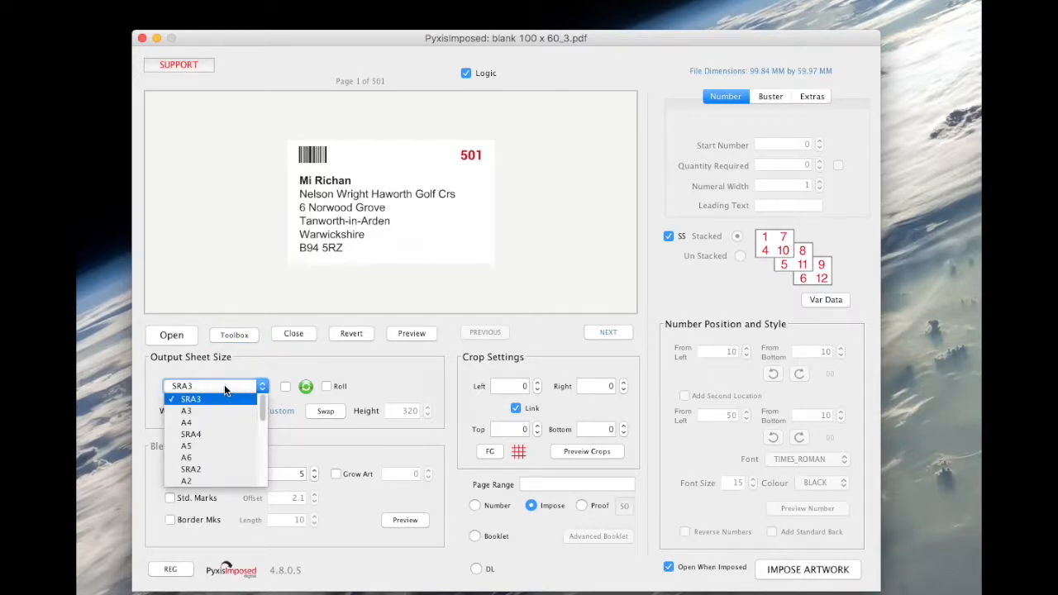
left_click(198, 422)
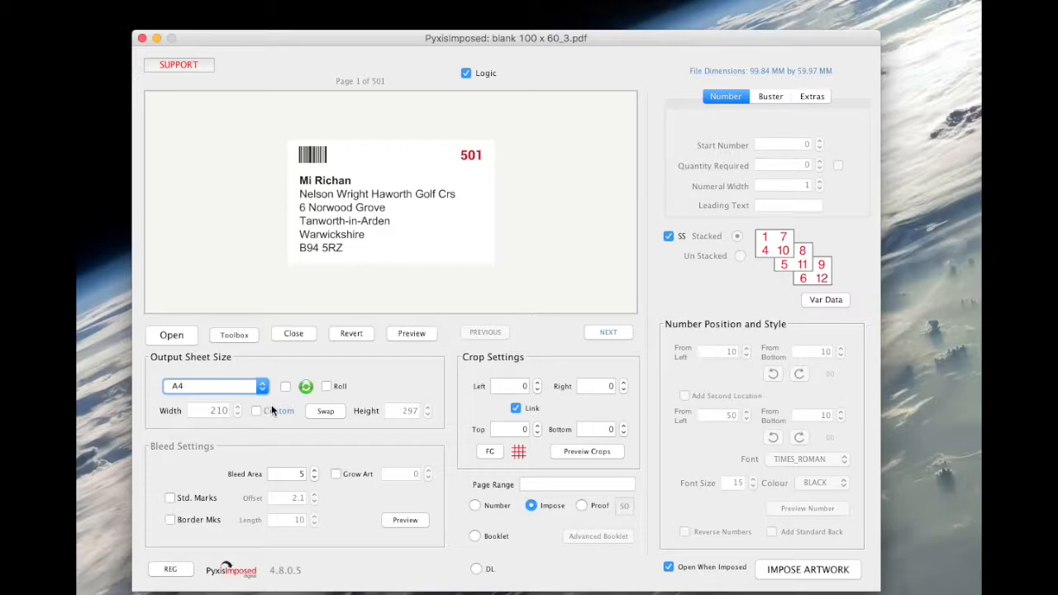
left_click(285, 387)
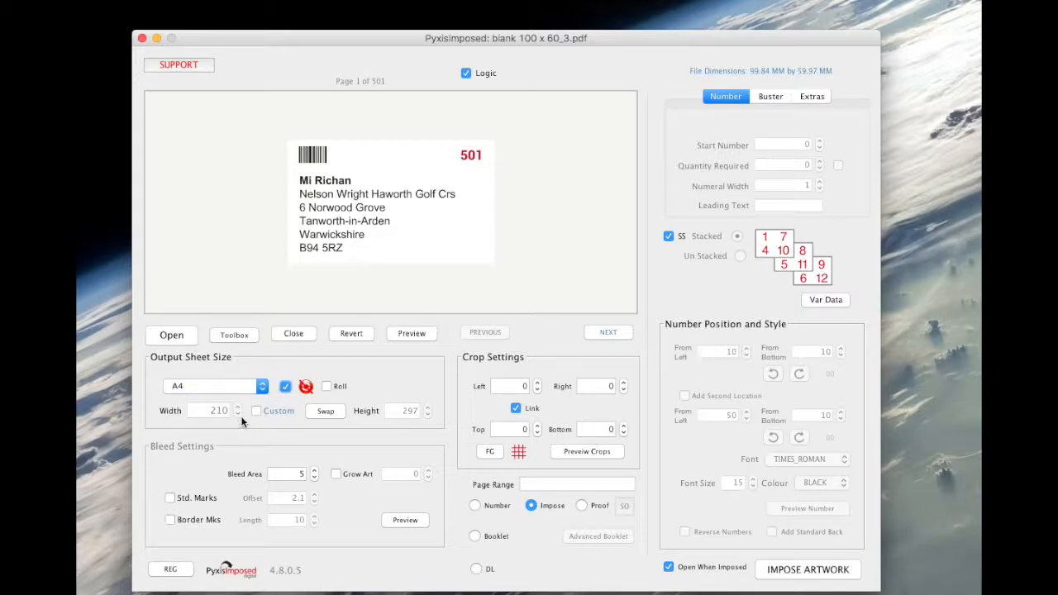
- Enable fixed gutters, set the fixed horizontal gutter to 2, and save the gutter settings
left_click(490, 453)
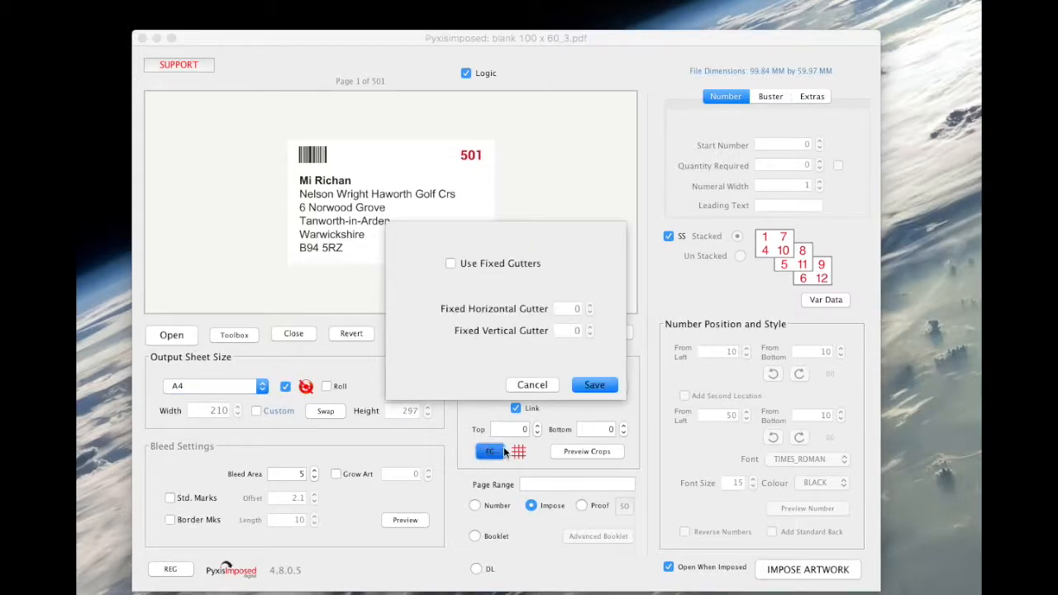
left_click(592, 305)
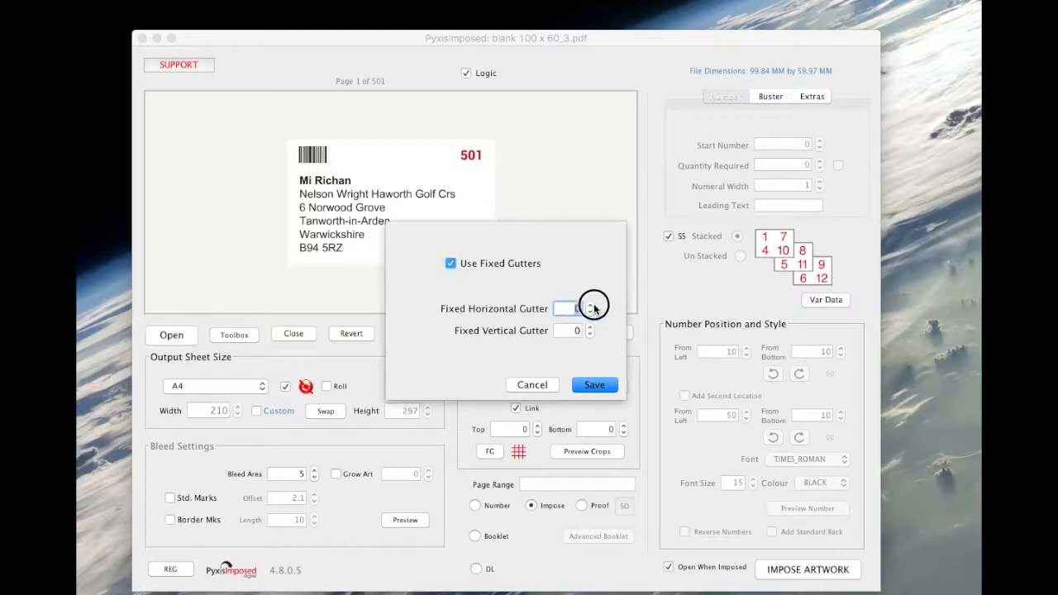
type("2")
key("Tab")
left_click(594, 386)
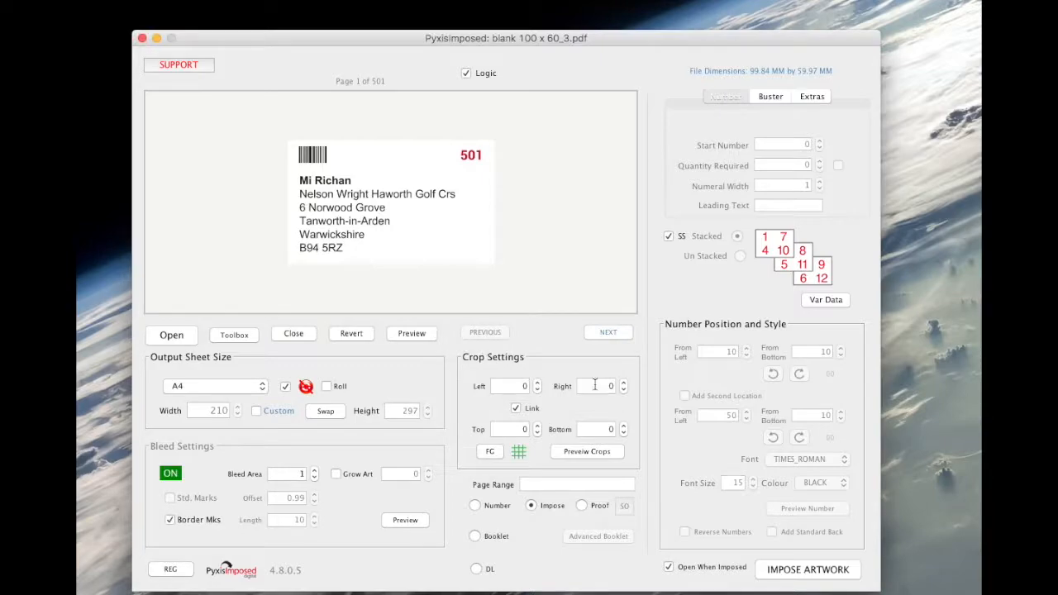
- Switch the imposition mode to Proof and enable Single Sided stacking for it
left_click(582, 507)
left_click(582, 506)
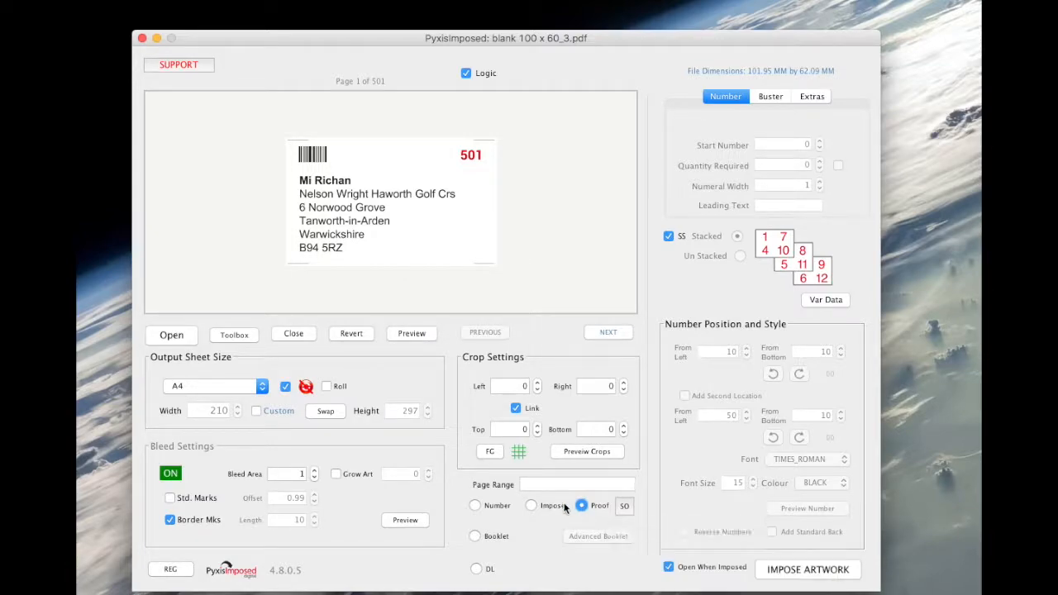
left_click(624, 507)
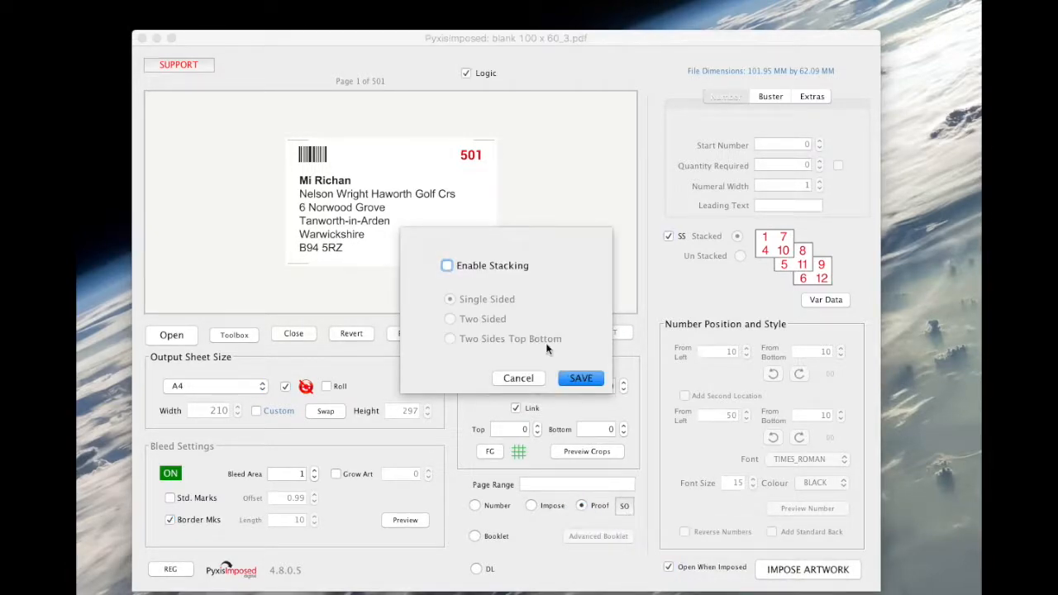
left_click(447, 267)
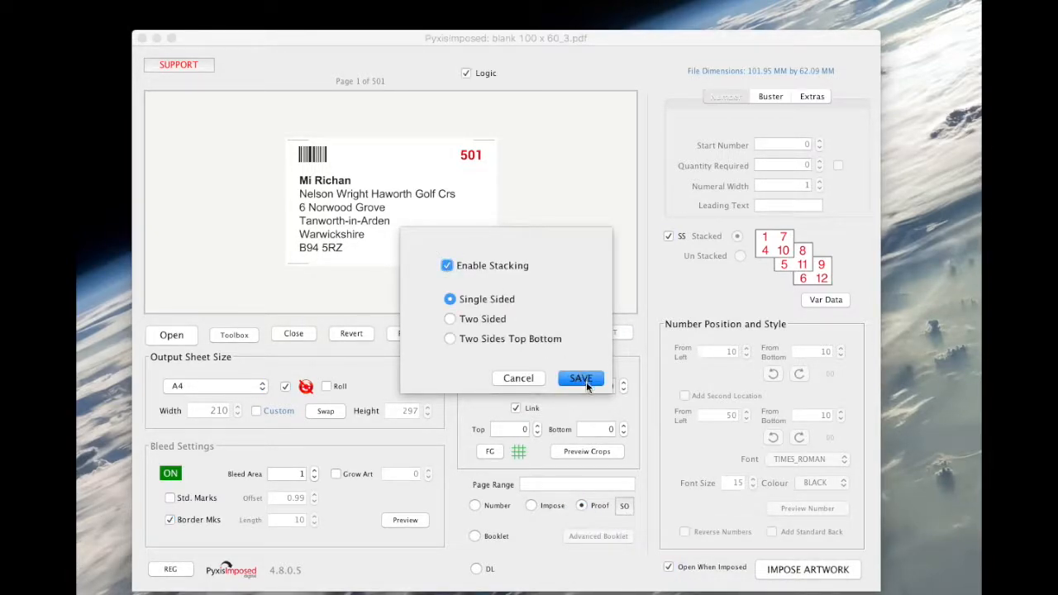
left_click(581, 380)
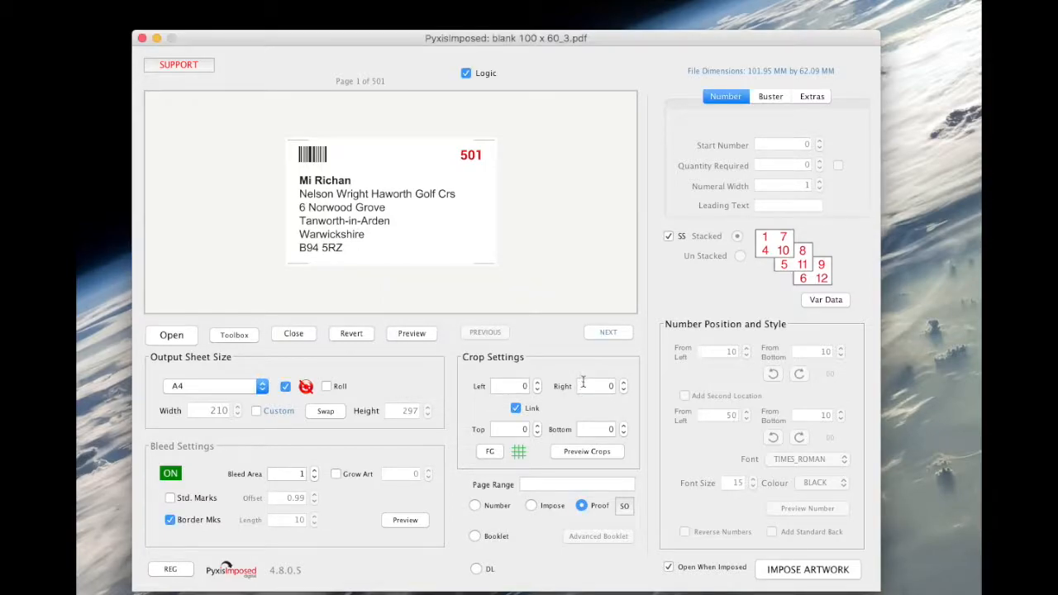
- Impose the artwork and examine the label numbering and crop marks on the first four sheets
left_click(788, 571)
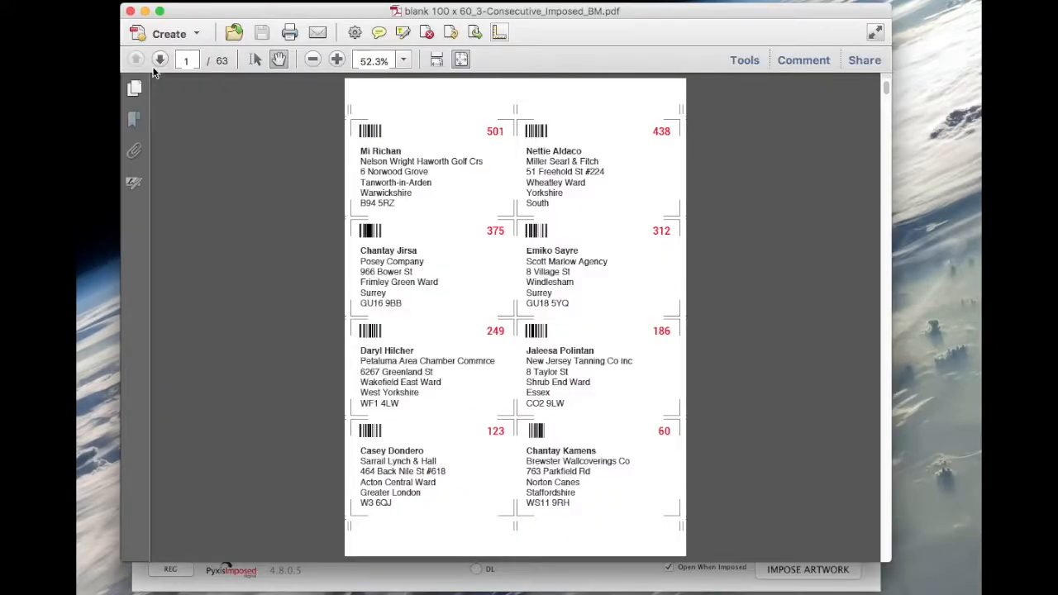
left_click(135, 90)
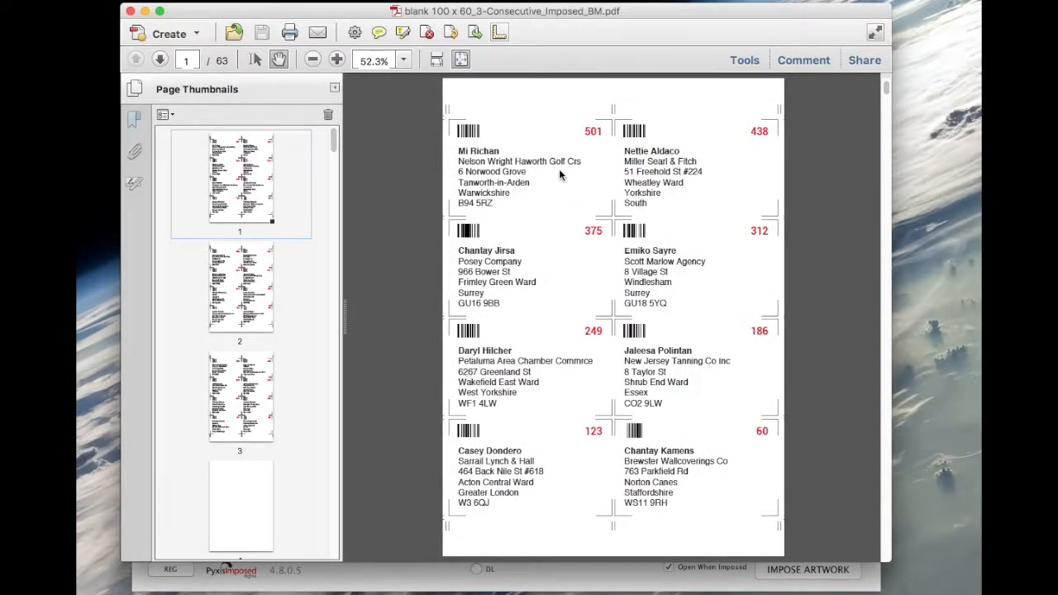
left_click(336, 60)
left_click(337, 60)
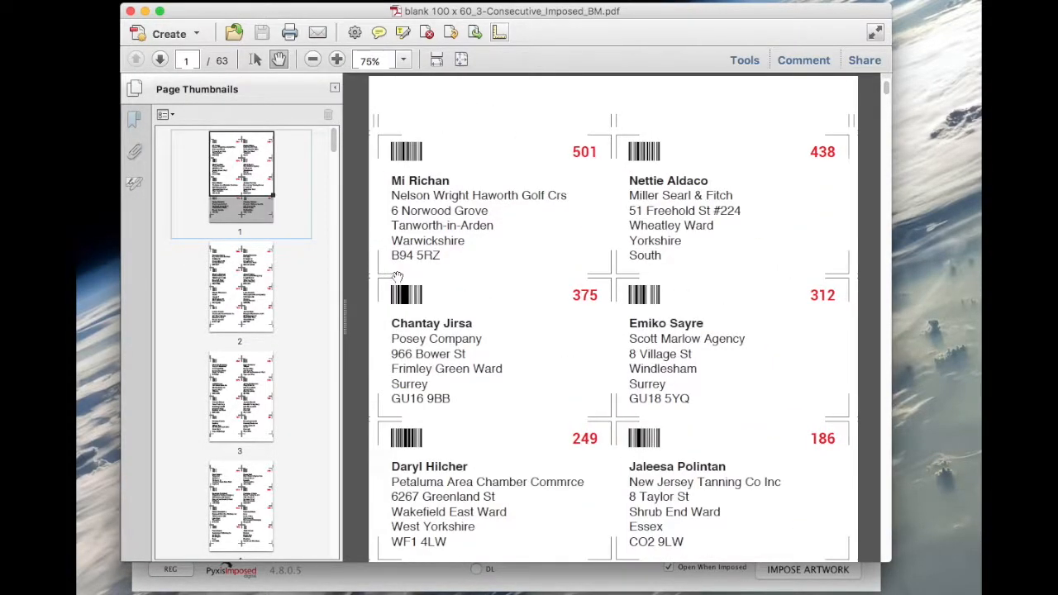
left_click(264, 298)
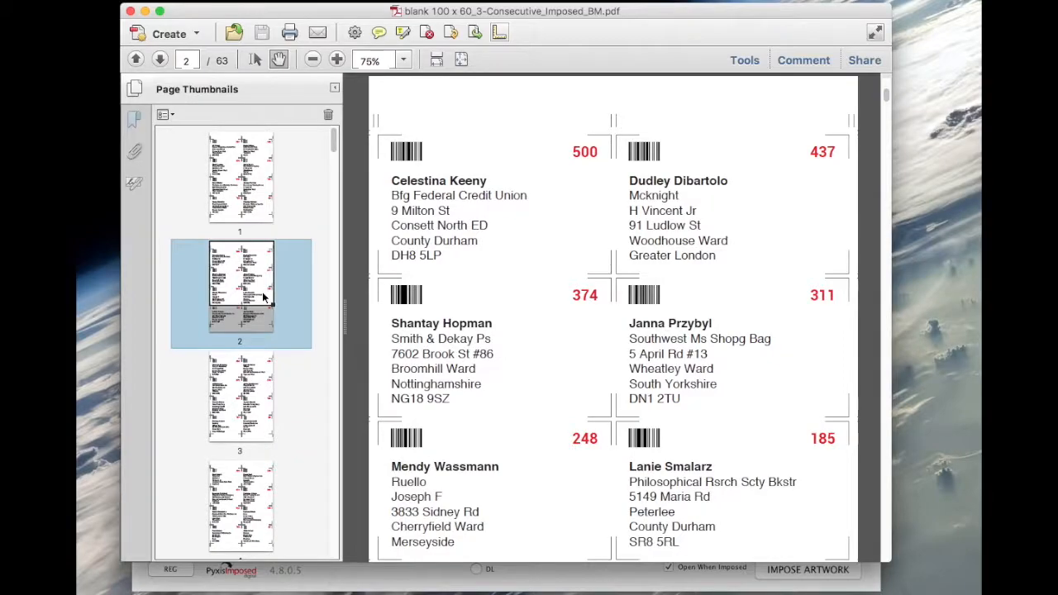
left_click(265, 393)
left_click(247, 492)
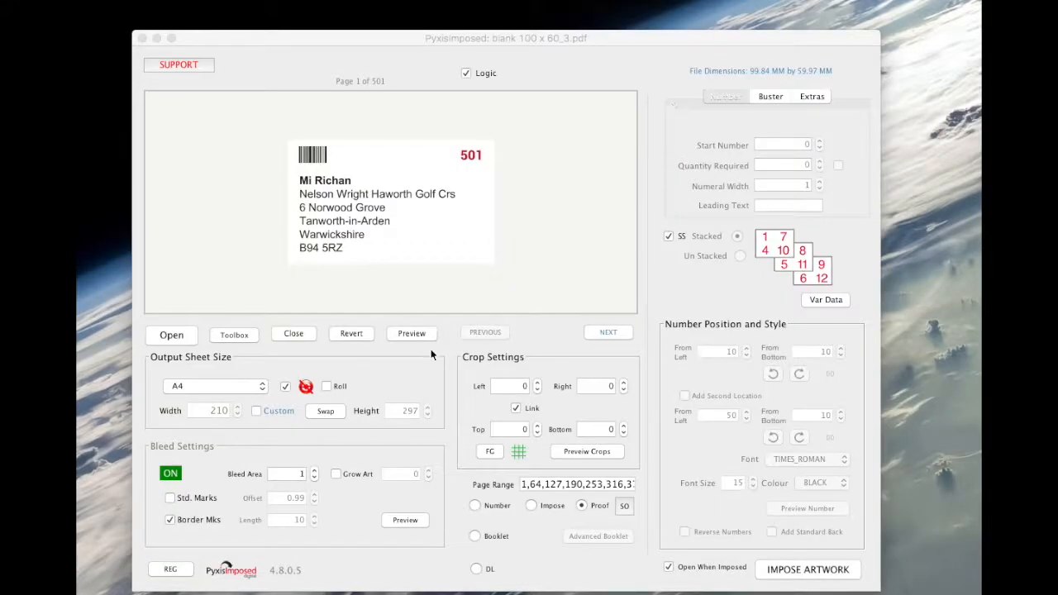
- Set the border marks length to 0 and impose the artwork again
left_click(191, 519)
double_click(304, 520)
type("0")
left_click(792, 571)
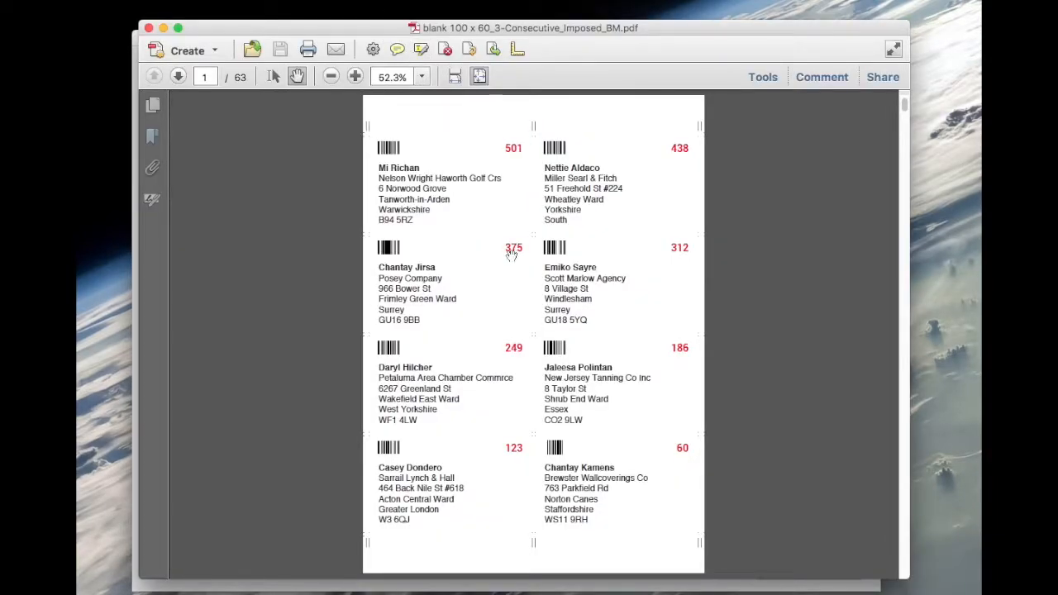
- Page through the imposed sheets to check the stacked label order and the remaining trim marks
key("Right")
key("Right")
key("Right")
key("Right")
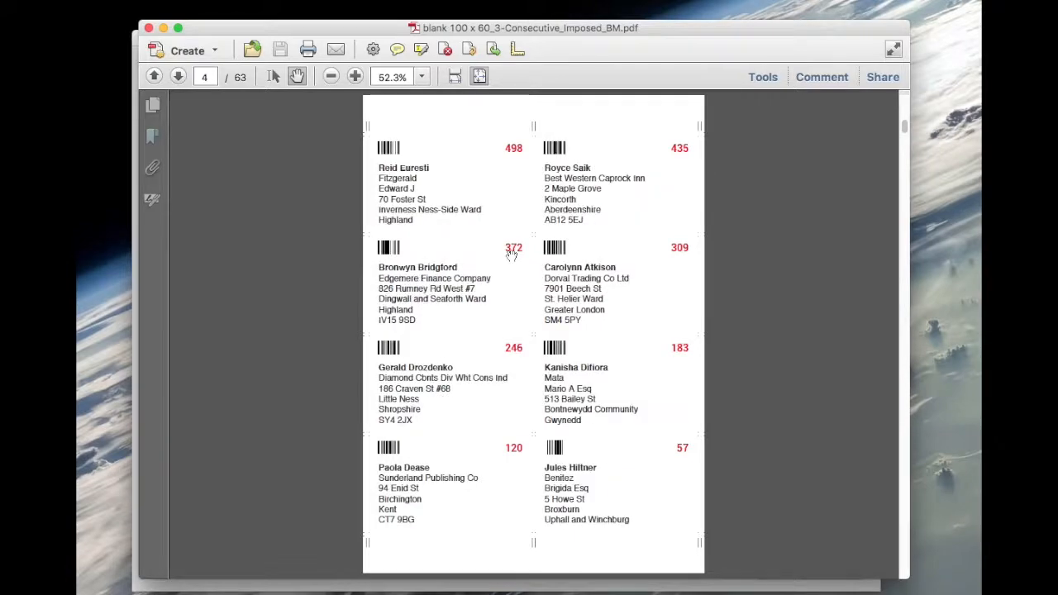
key("Right")
key("Right")
key("Right")
key("Right")
key("Right")
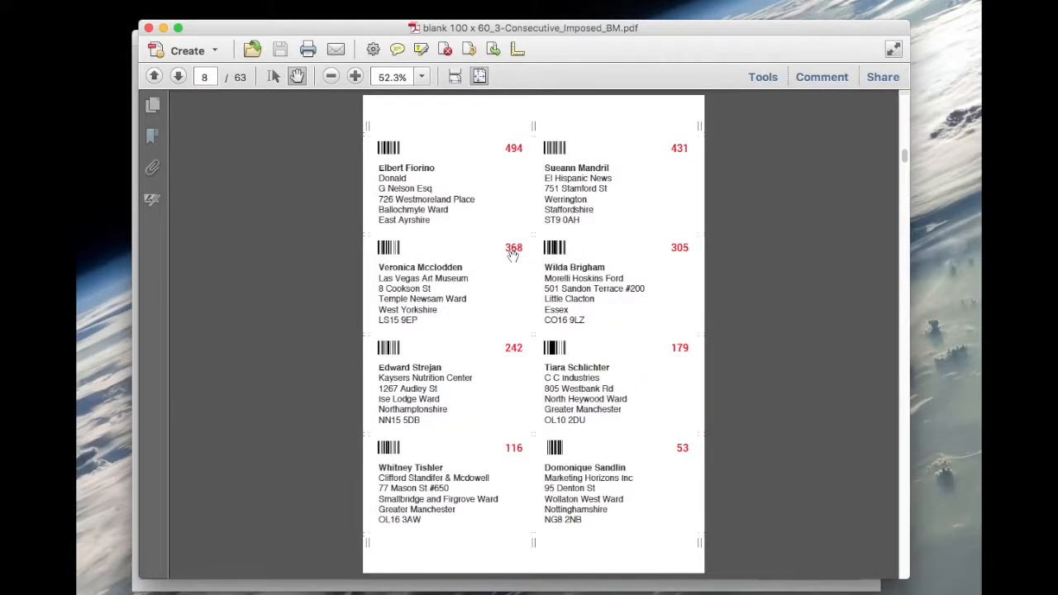
key("Right")
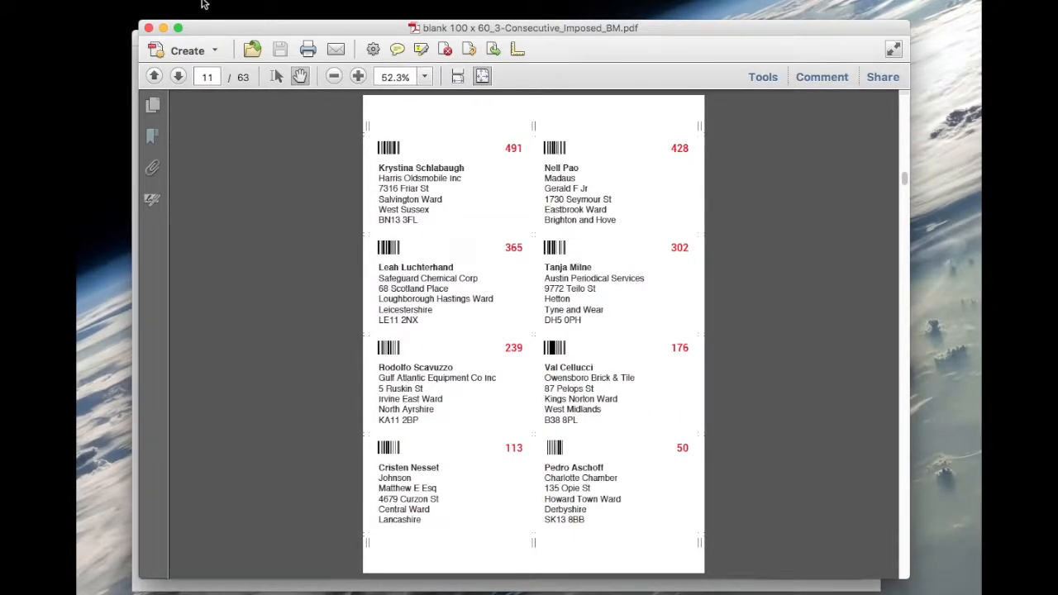
- Close the imposed PDF and the label artwork loaded in PyxisImposed
left_click(148, 28)
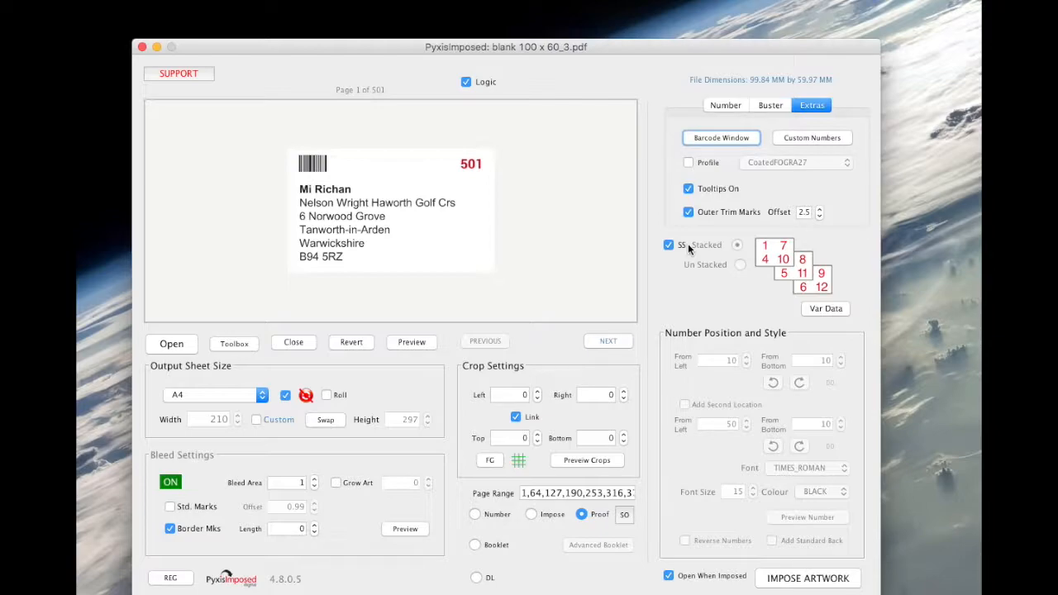
left_click(295, 343)
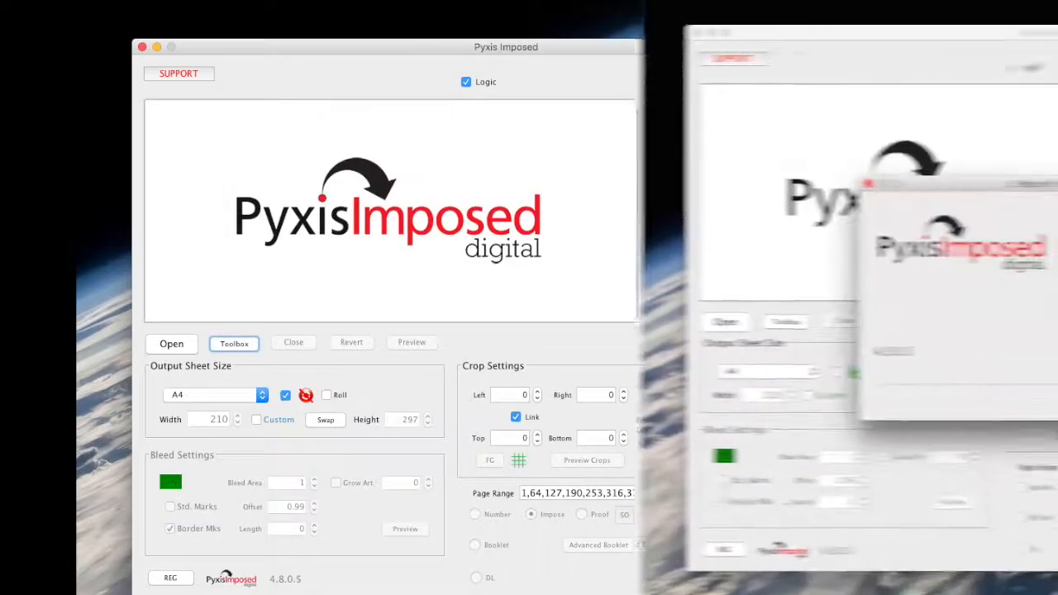